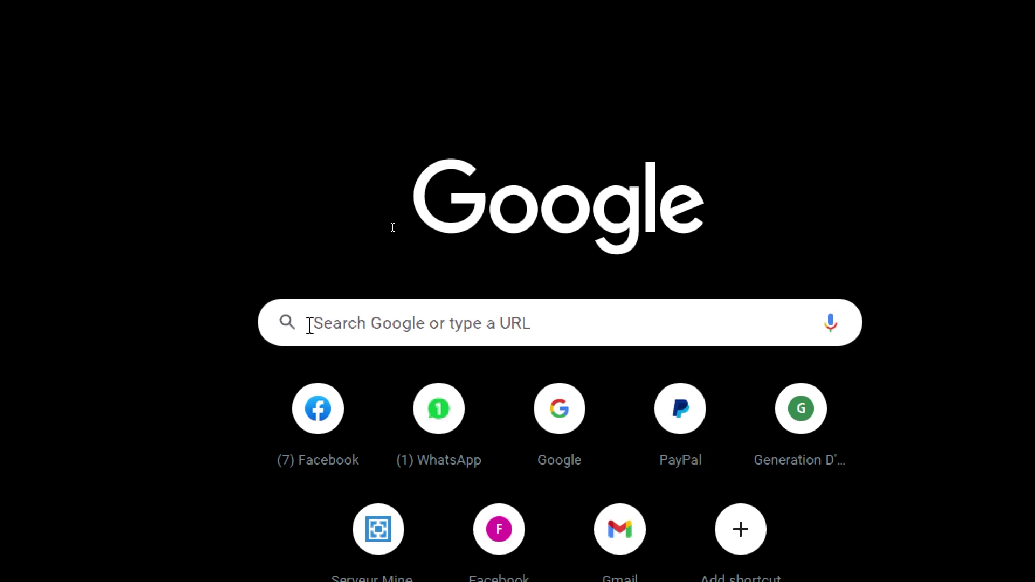
# Step: Search Google for 'wordpress' and open the WordPress.org result
pyautogui.click(590, 301)
pyautogui.write('wordpress')
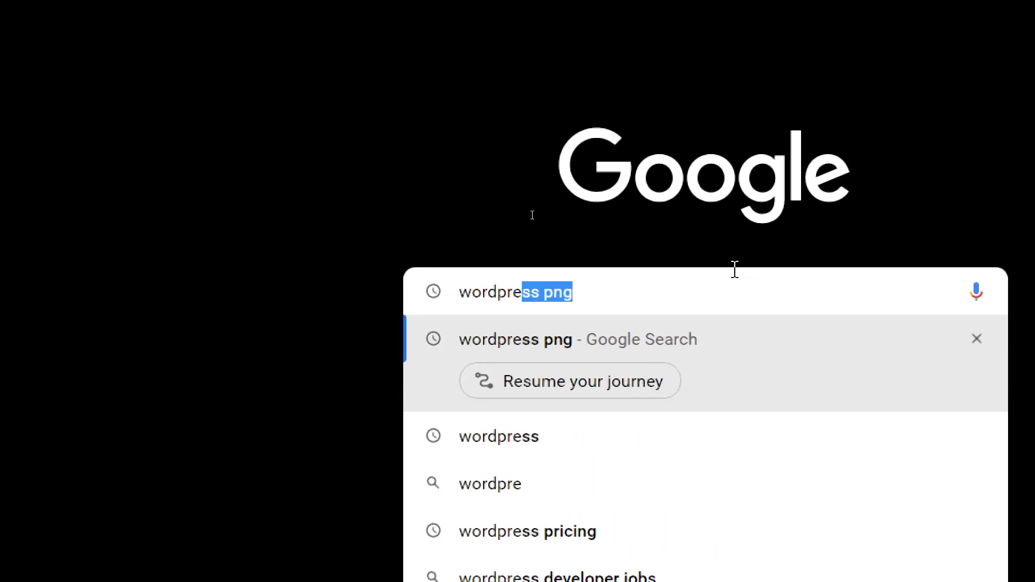
pyautogui.press('Return')
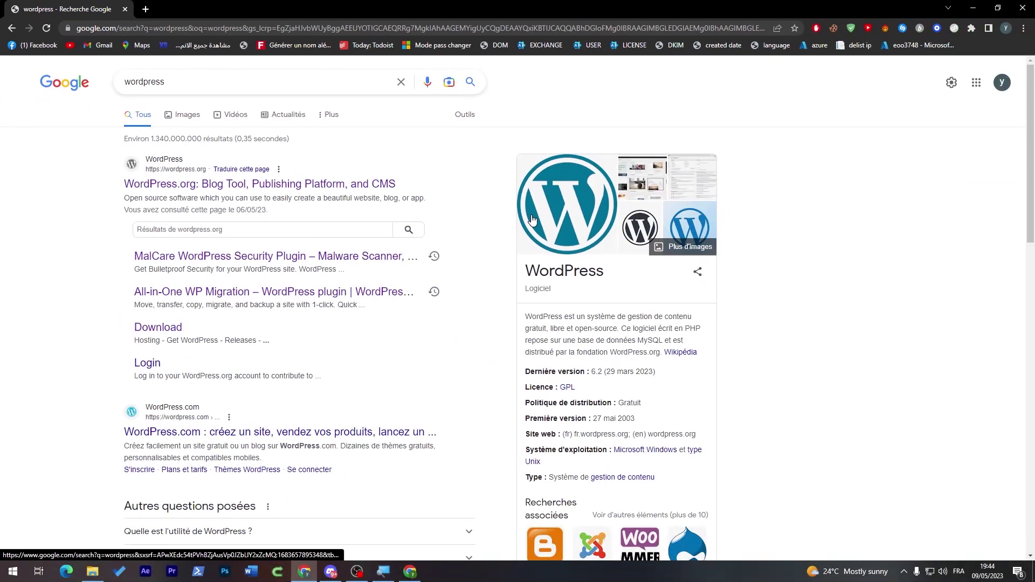
pyautogui.click(158, 184)
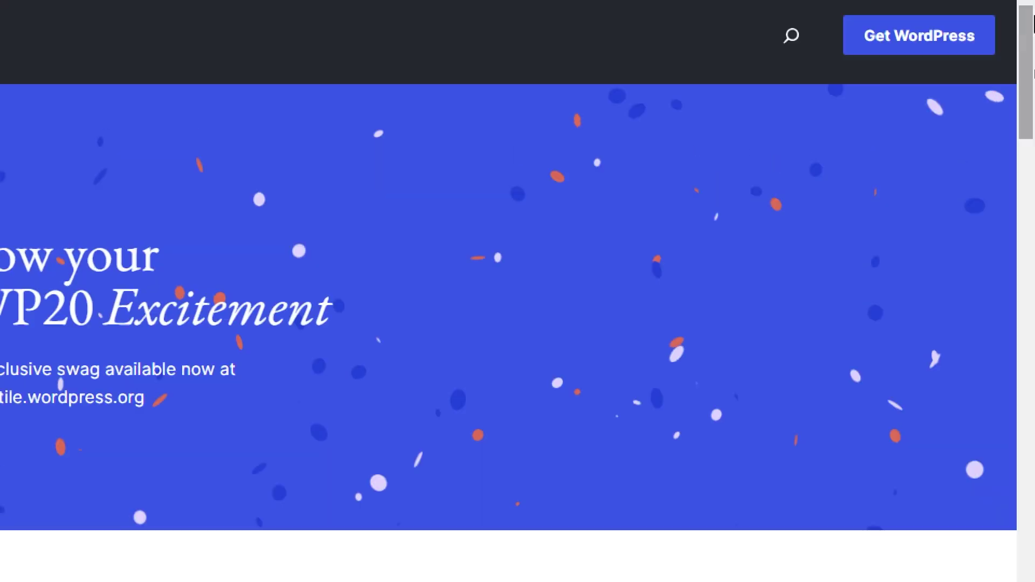
# Step: Start the WordPress 6.2 download from Get WordPress, then cancel the wordpress-6.2.zip download
pyautogui.click(902, 43)
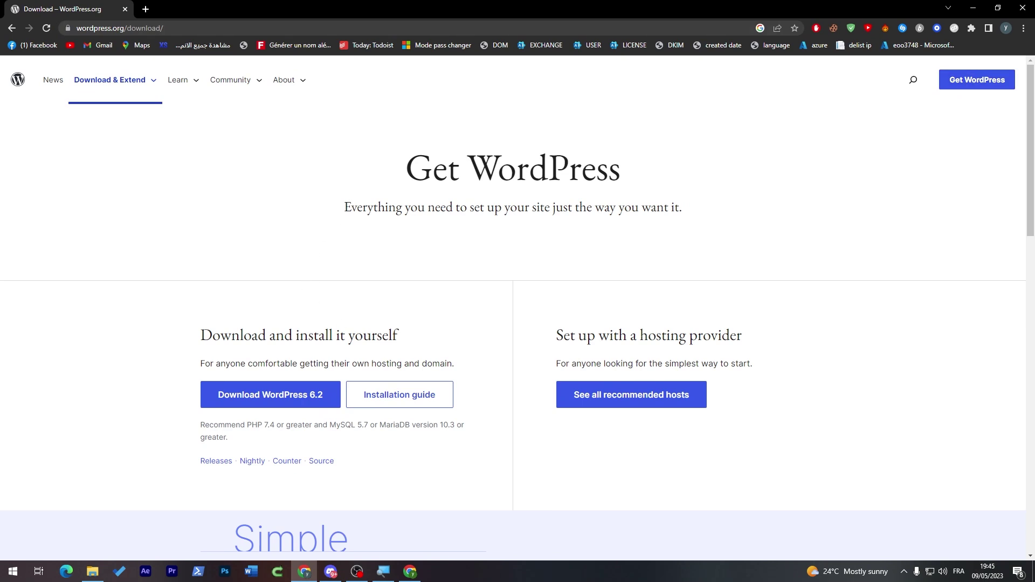
pyautogui.scroll(-4, 709, 326)
pyautogui.scroll(2, 1003, 243)
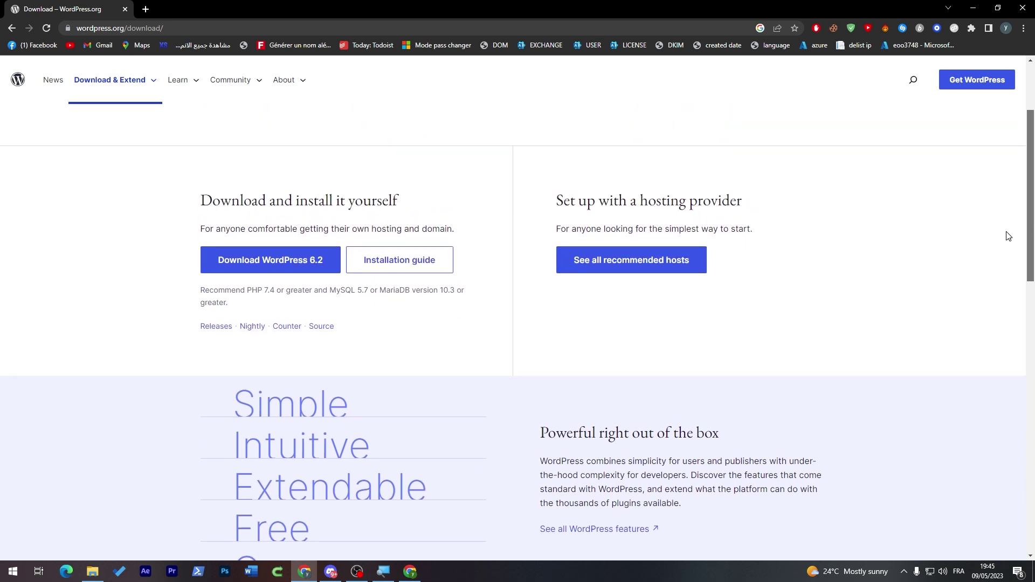
pyautogui.click(259, 266)
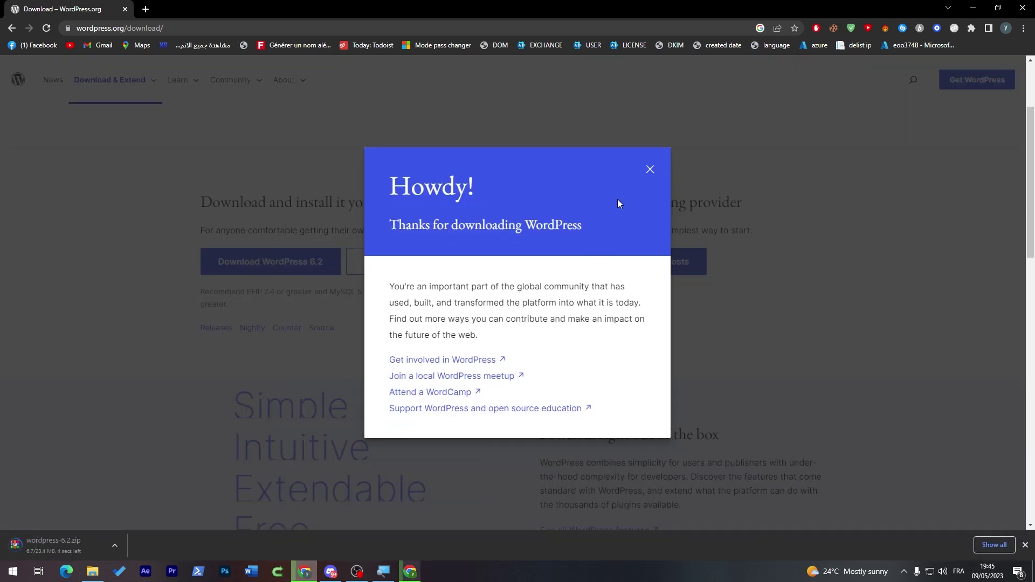
pyautogui.click(657, 170)
pyautogui.click(115, 545)
pyautogui.click(154, 528)
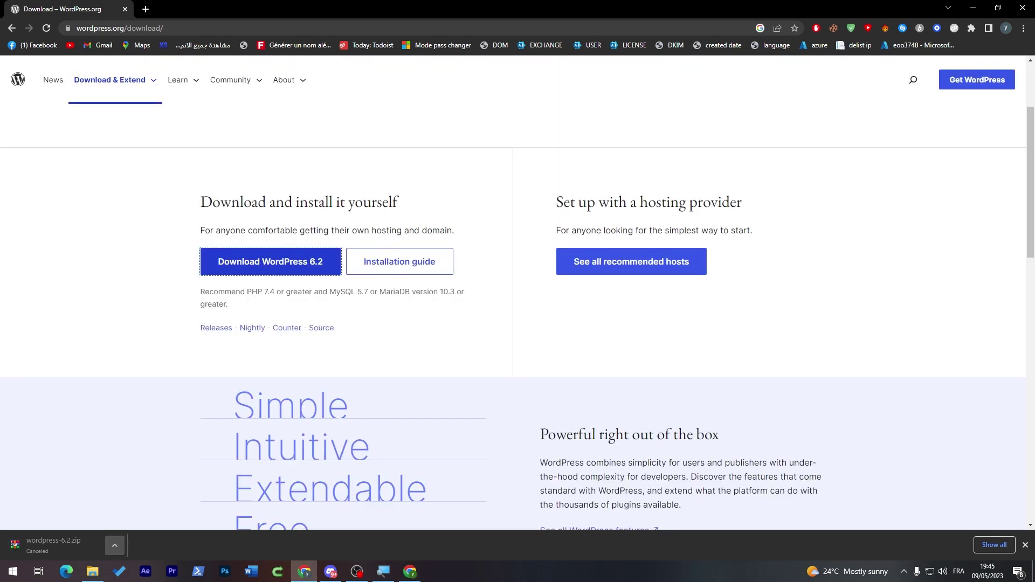
# Step: Browse the recommended hosts list, then go back three pages to the Google results
pyautogui.click(597, 264)
pyautogui.scroll(-10, 1018, 302)
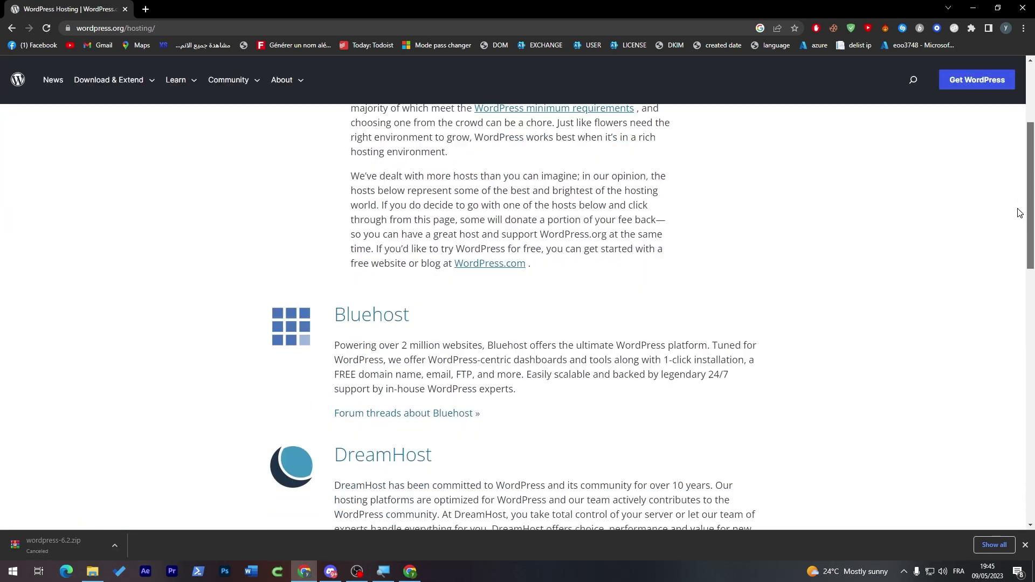
pyautogui.scroll(-5, 1016, 346)
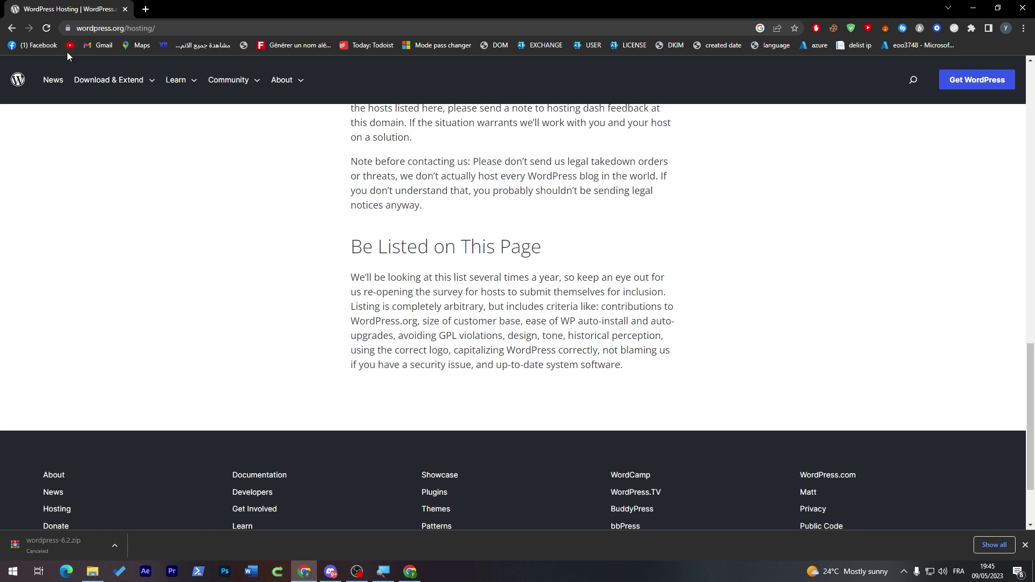
pyautogui.click(11, 29)
pyautogui.click(11, 28)
pyautogui.click(11, 28)
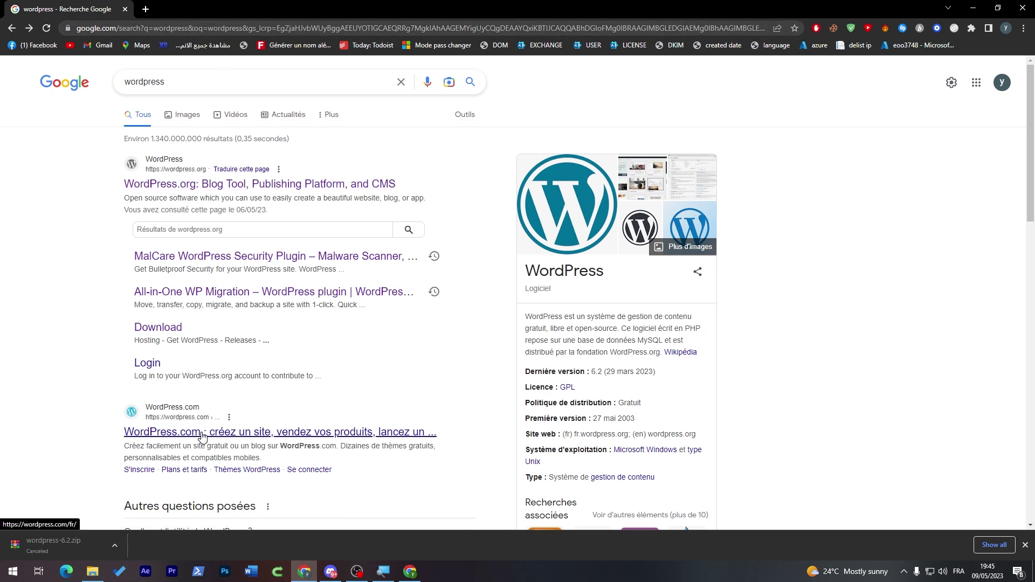
# Step: Open the WordPress.com result and choose English in the footer language dropdown
pyautogui.click(224, 435)
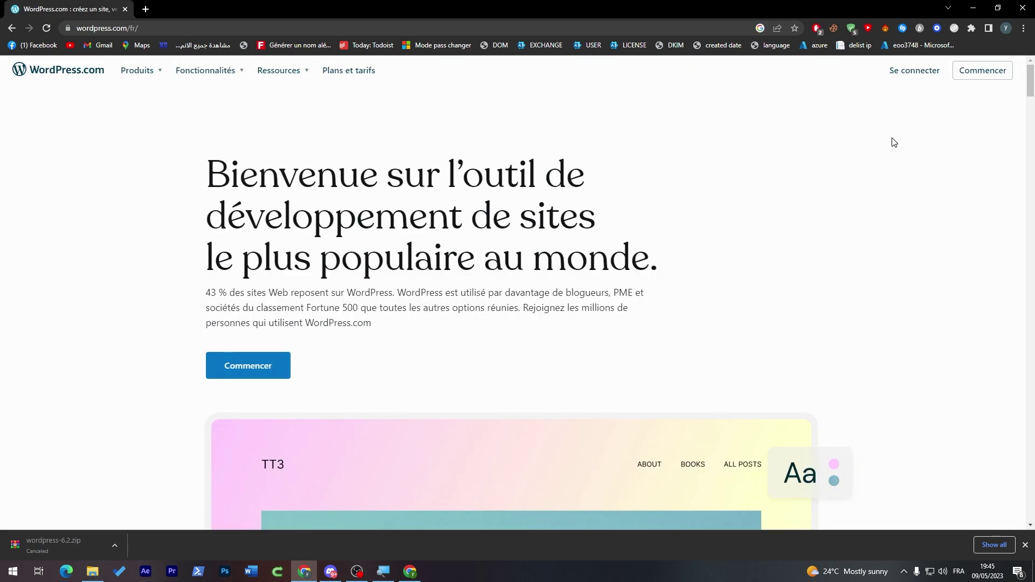
pyautogui.moveTo(1031, 81); pyautogui.dragTo(1030, 506)
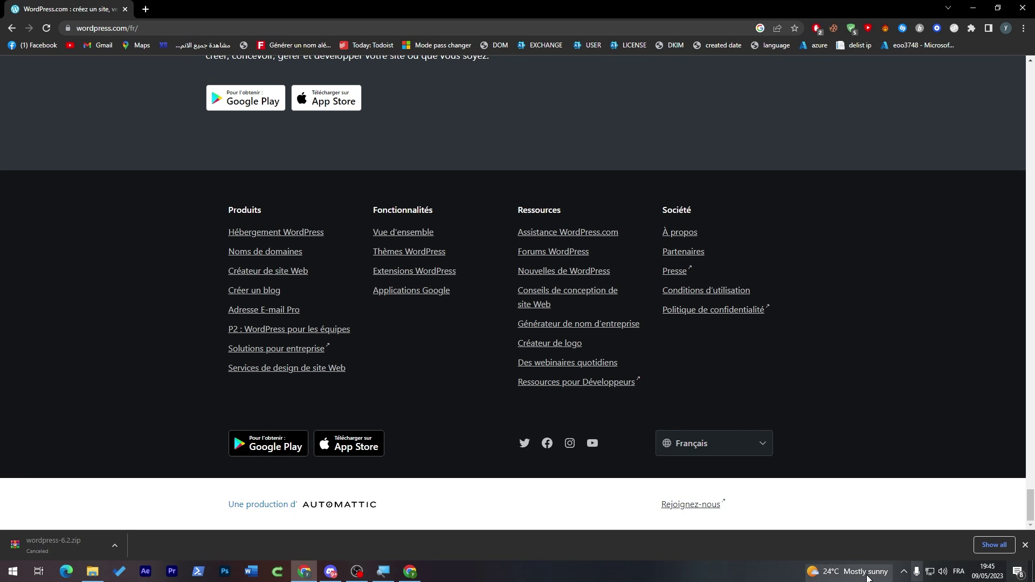
pyautogui.click(678, 438)
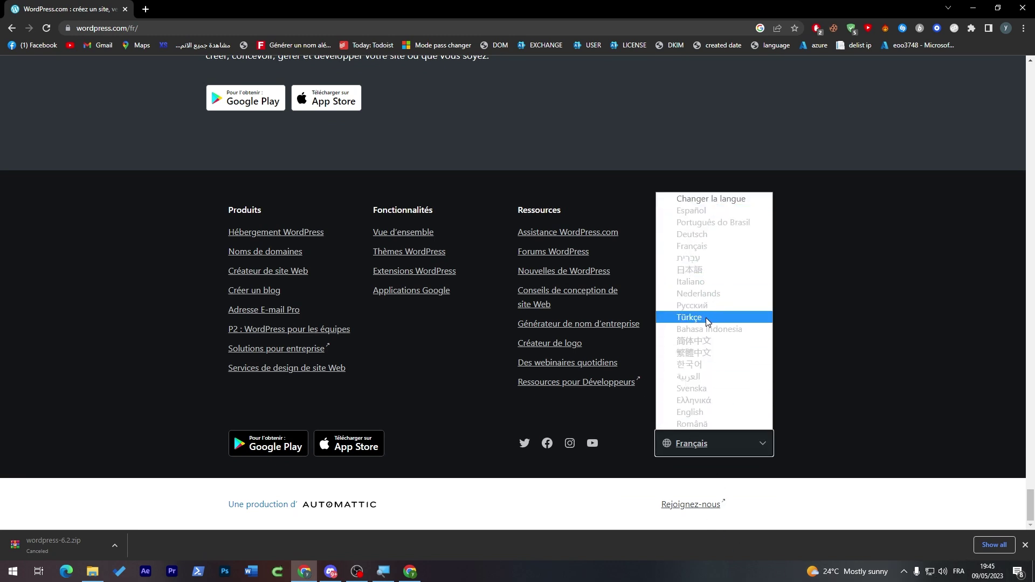
pyautogui.click(717, 411)
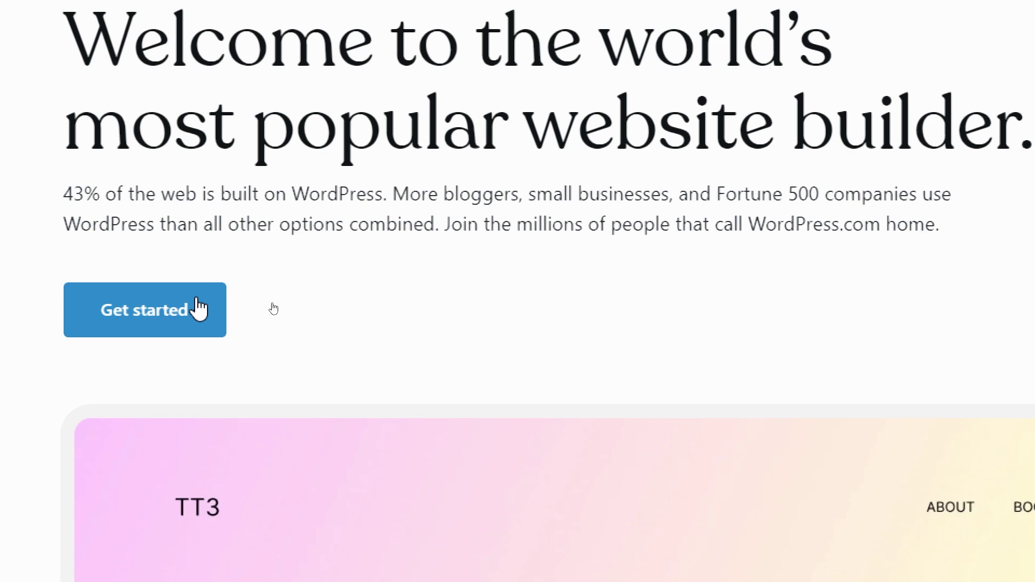
# Step: Look at the 'Let's get started' sign-up form, then go back to the homepage
pyautogui.click(198, 309)
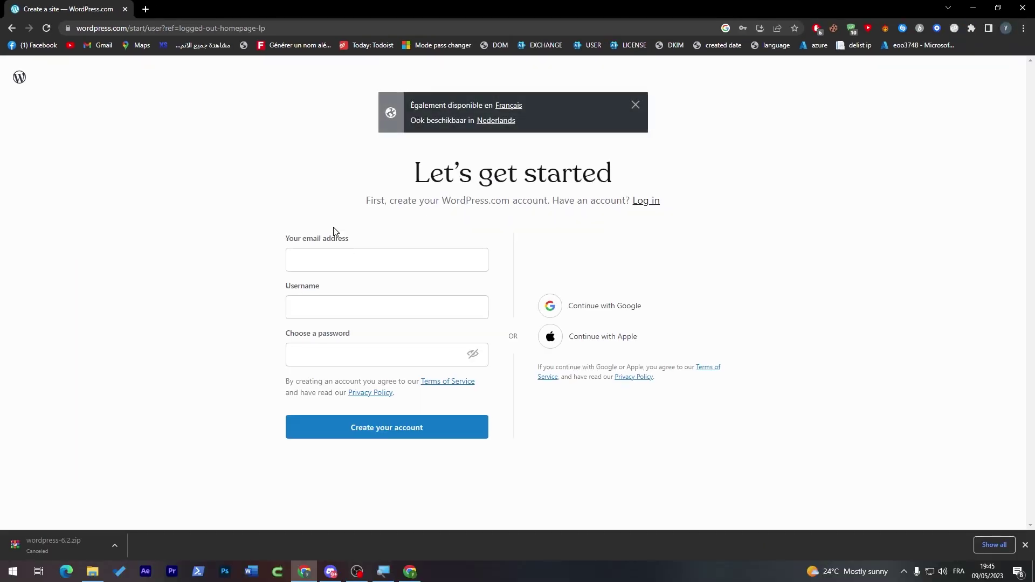
pyautogui.click(291, 254)
pyautogui.click(261, 253)
pyautogui.click(13, 29)
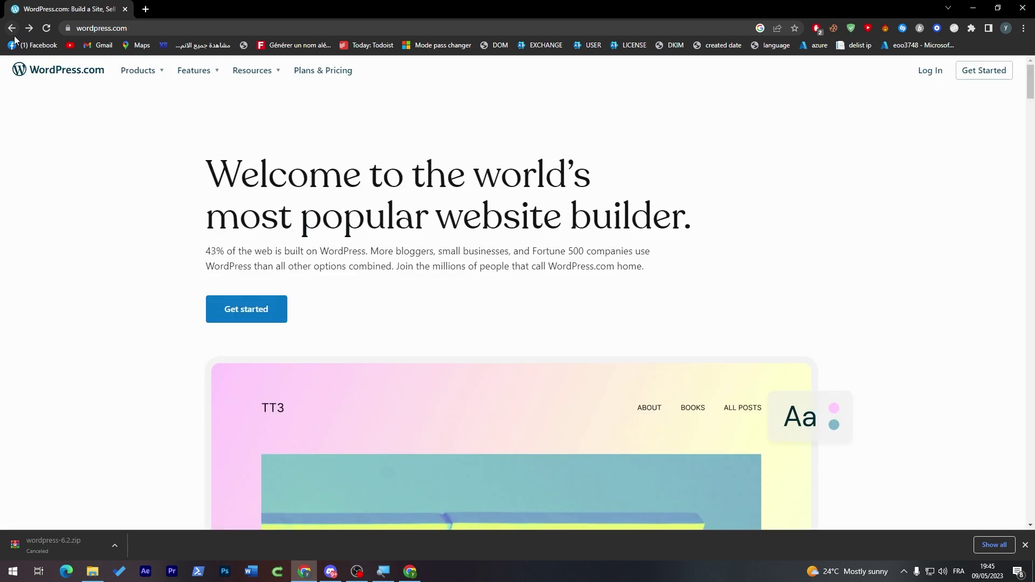
# Step: Open Plans & Pricing and switch to Pay Monthly: Personal $9, Premium $18, Business $40, Commerce $70
pyautogui.click(345, 74)
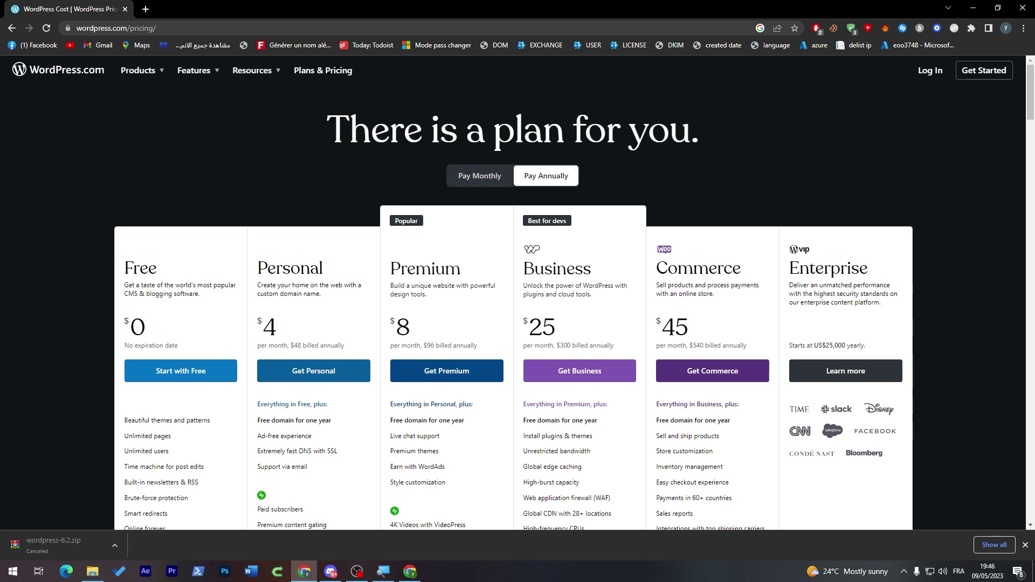
pyautogui.scroll(-2, 838, 132)
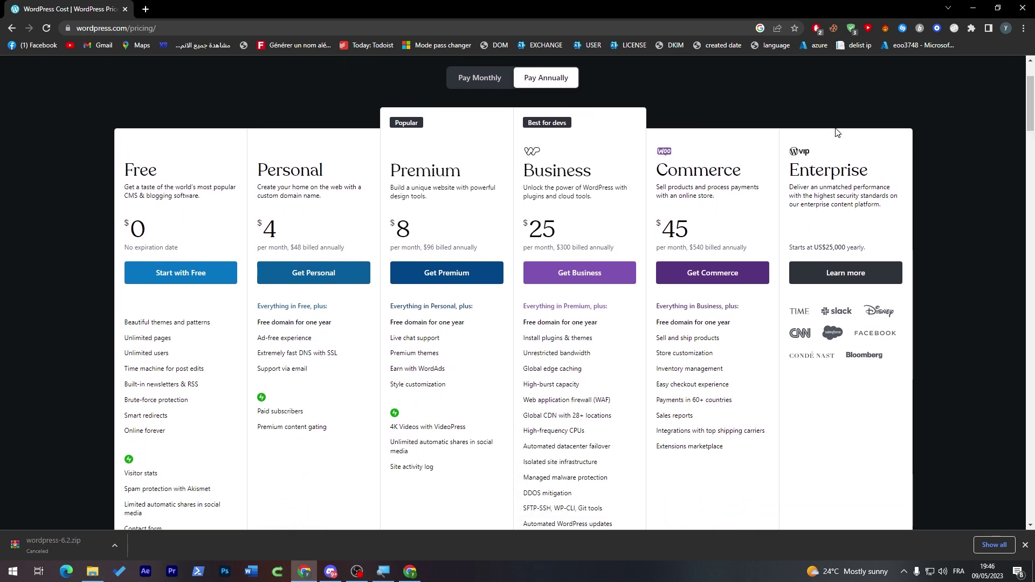
pyautogui.click(480, 77)
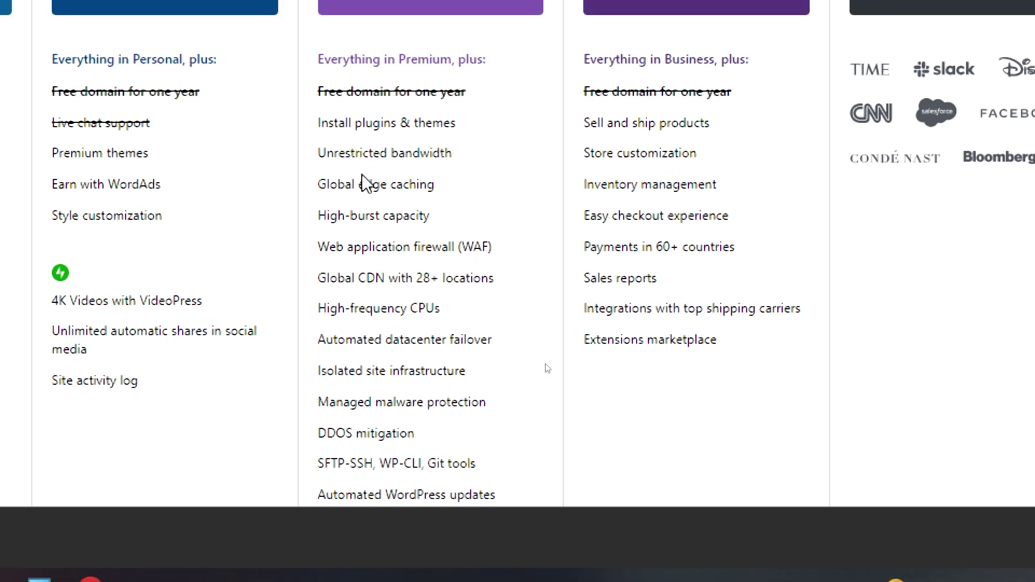
pyautogui.moveTo(362, 178)
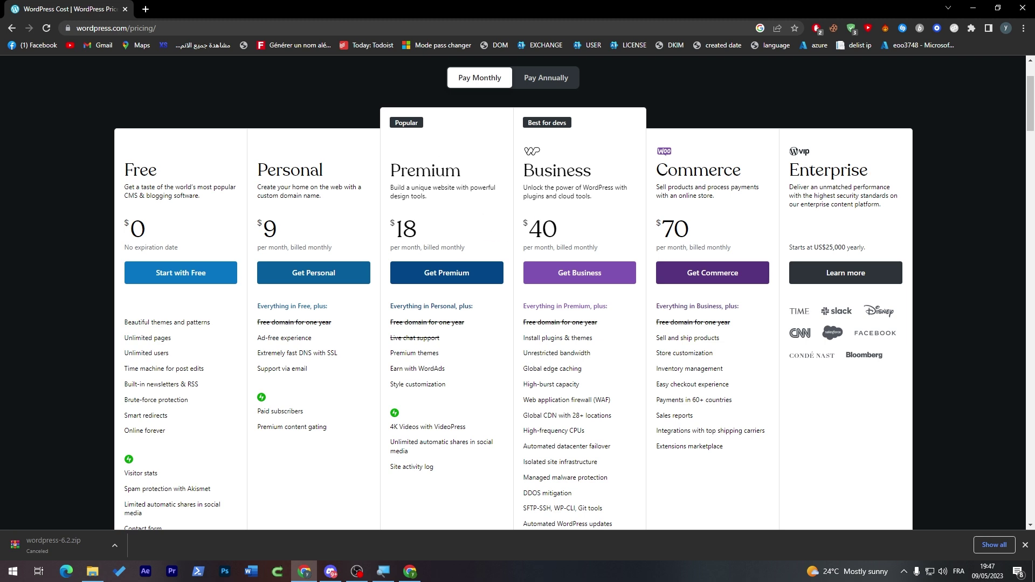
# Step: Highlight the Personal, Premium and Business plan names and scroll through the plan details
pyautogui.doubleClick(290, 170)
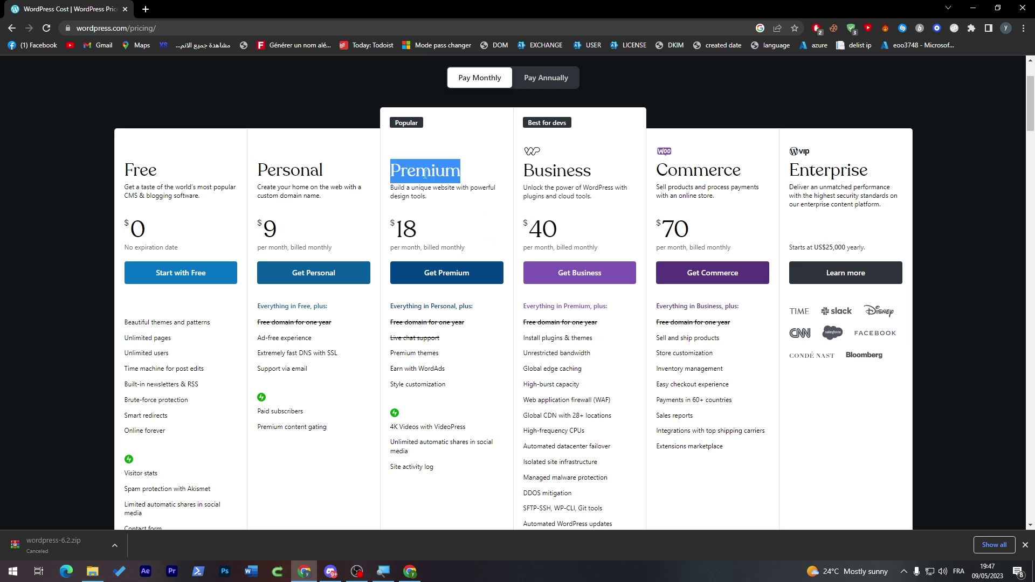
pyautogui.doubleClick(458, 172)
pyautogui.doubleClick(557, 171)
pyautogui.click(598, 415)
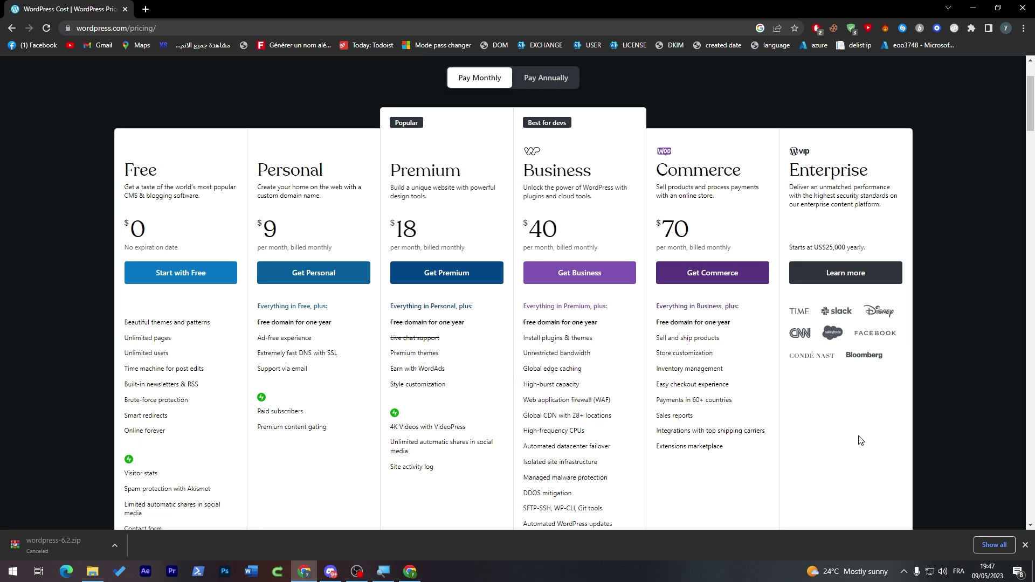
pyautogui.scroll(-1, 1033, 151)
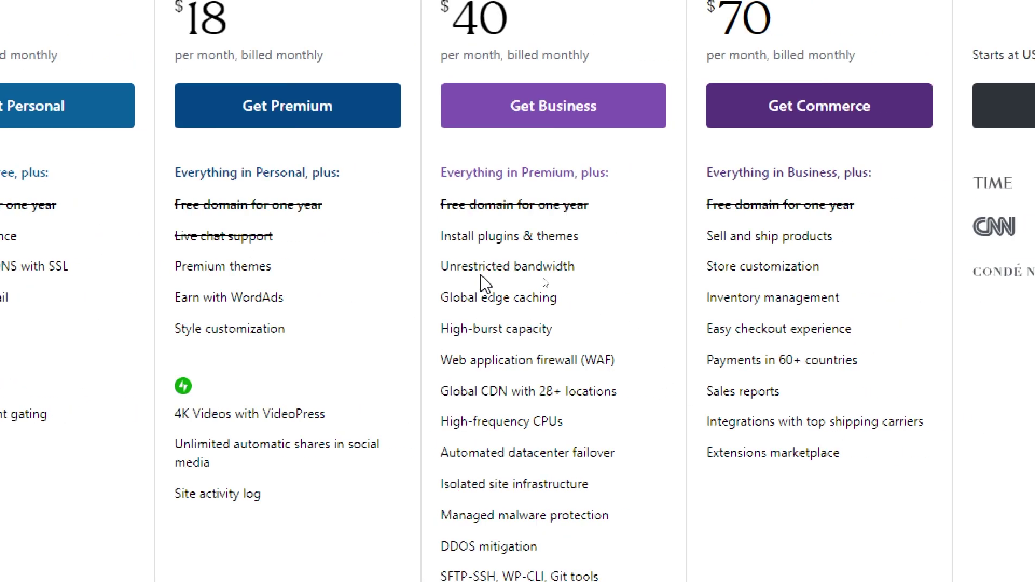
pyautogui.moveTo(741, 276)
pyautogui.scroll(-2, 515, 518)
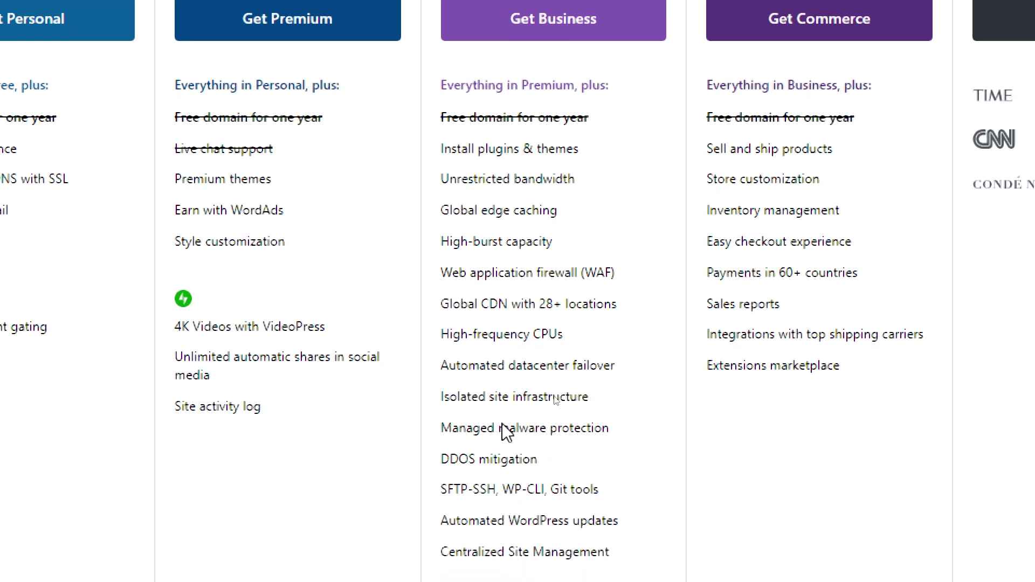
pyautogui.scroll(-2, 500, 426)
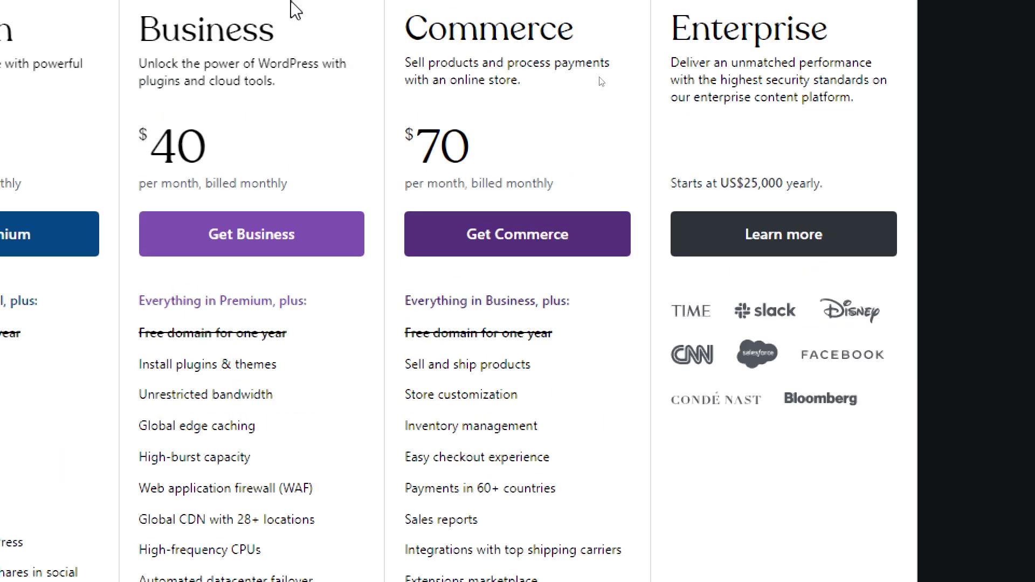
pyautogui.scroll(-3, 453, 168)
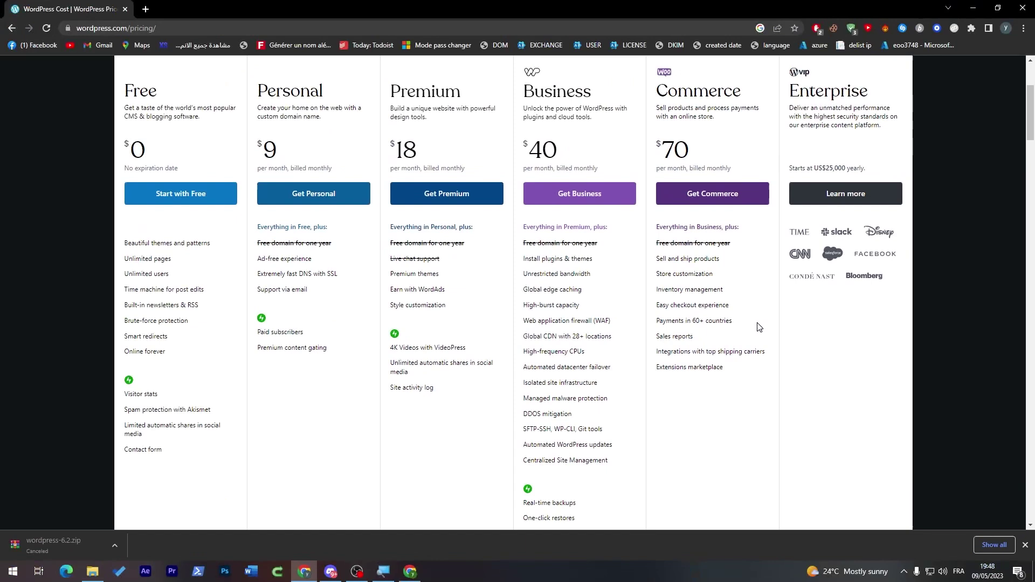
pyautogui.scroll(1, 1034, 143)
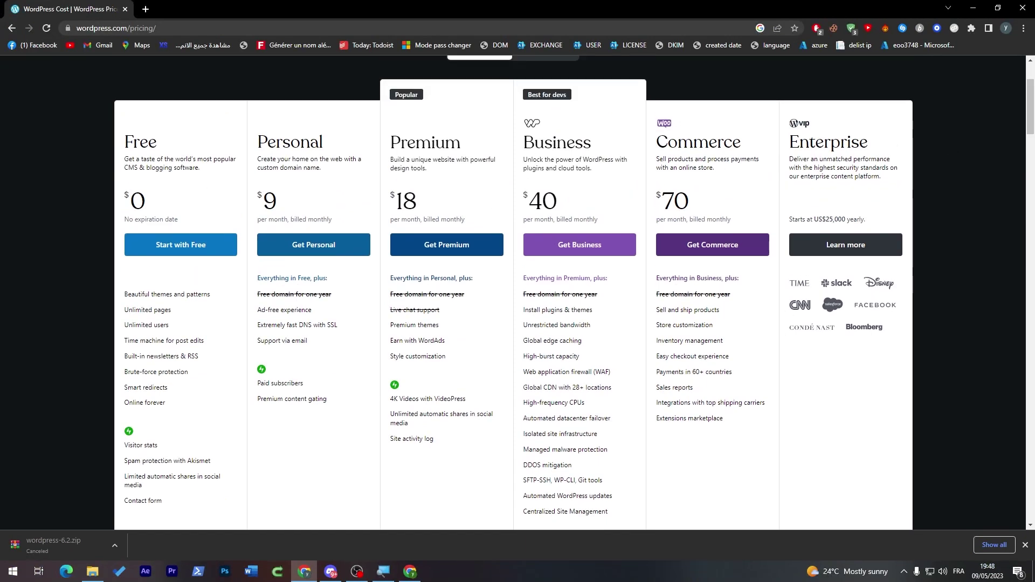
pyautogui.scroll(1, 1032, 120)
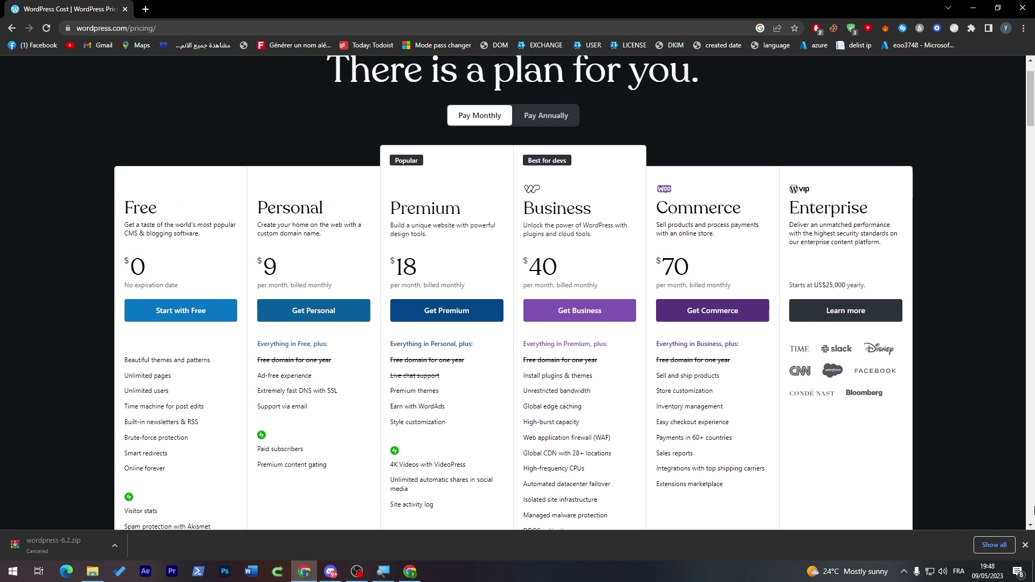
# Step: Close the download bar and set Pay Annually: Personal $4, Premium $8, Business $25, Commerce $45
pyautogui.click(1025, 545)
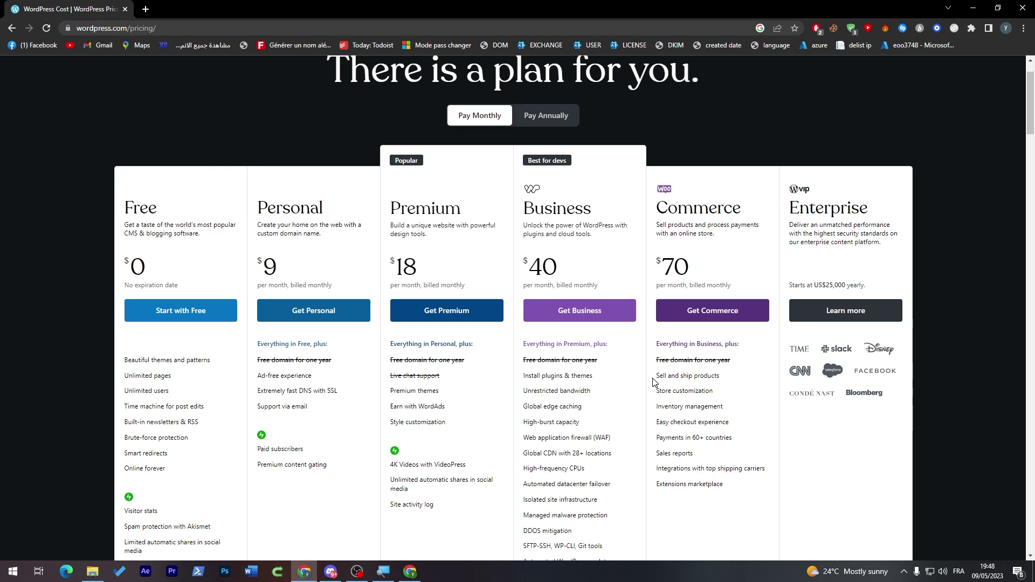
pyautogui.click(541, 122)
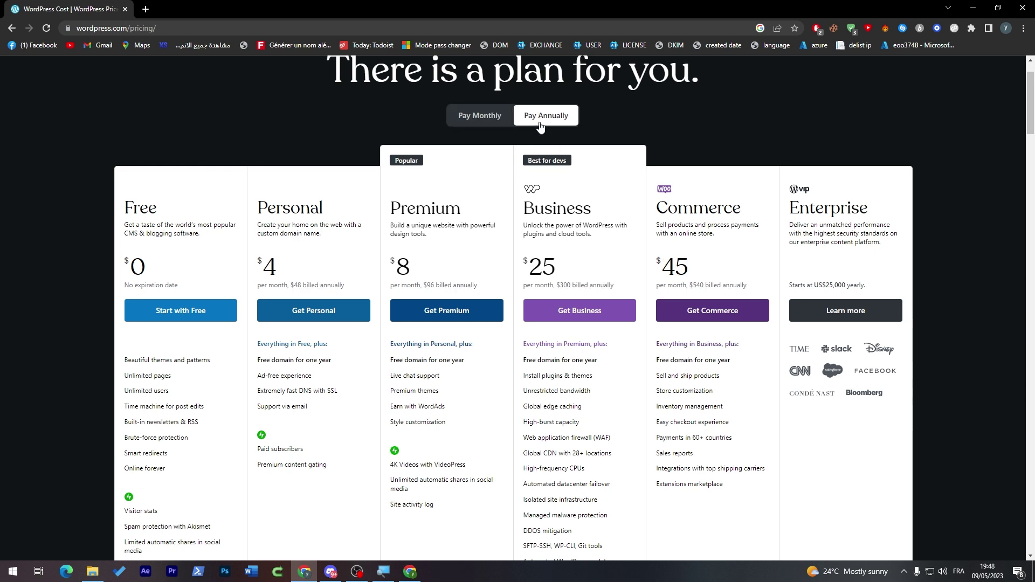
pyautogui.click(481, 122)
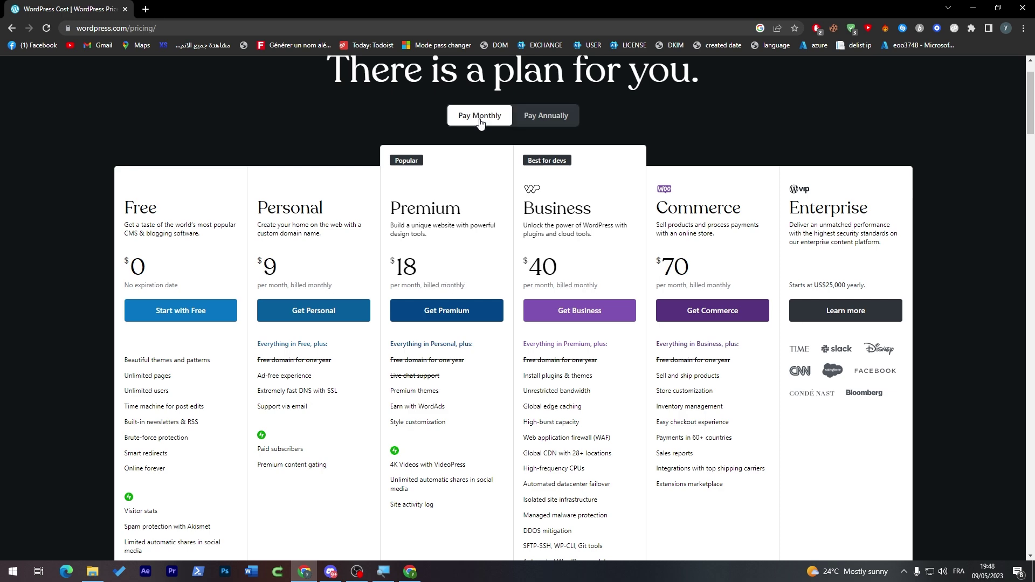
pyautogui.click(544, 120)
# Step: Launch Calculator with a 'calc' Start menu search and move it to the upper left
pyautogui.click(13, 571)
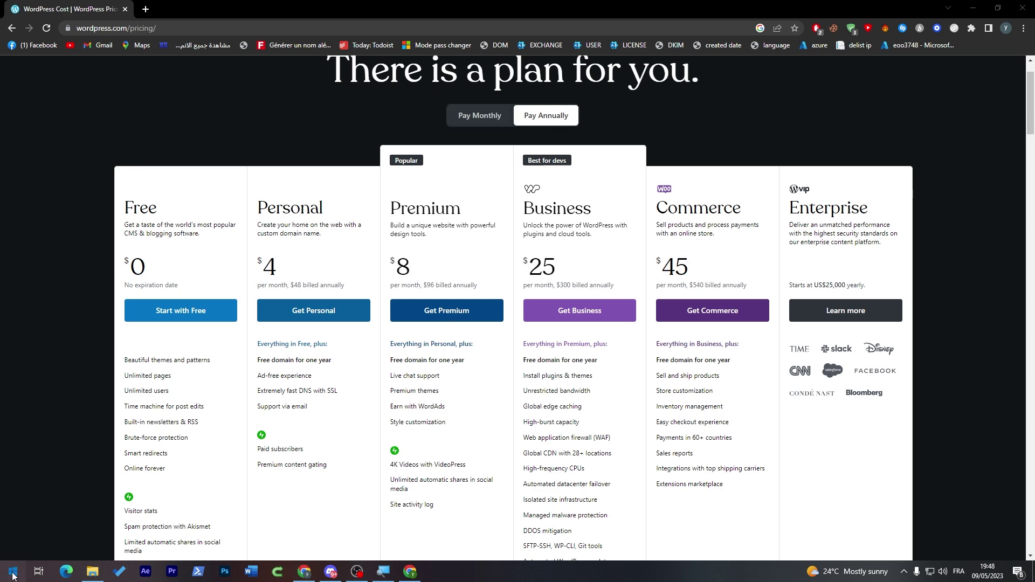
pyautogui.write('calc')
pyautogui.press('Return')
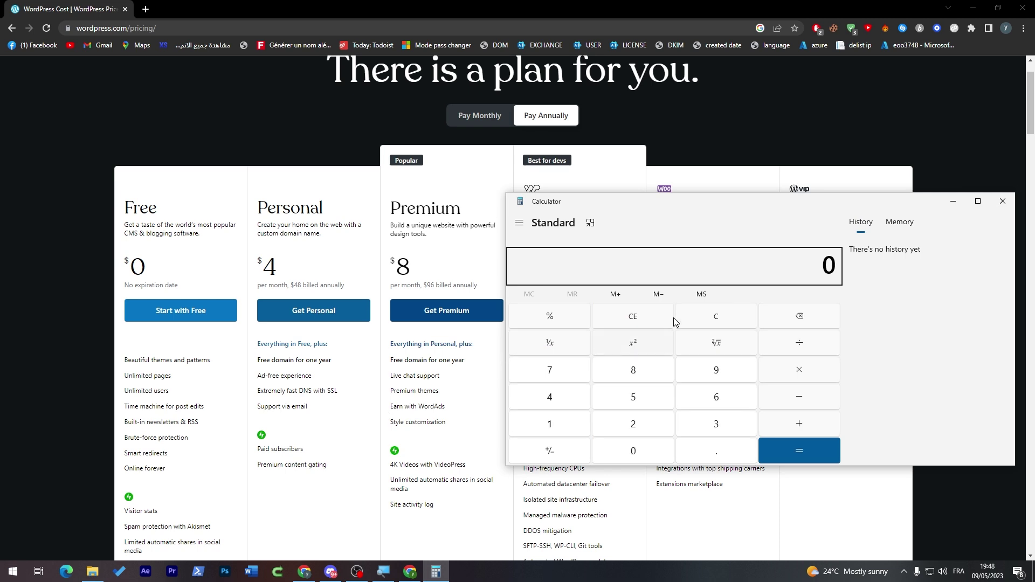
pyautogui.moveTo(710, 208); pyautogui.dragTo(226, 116)
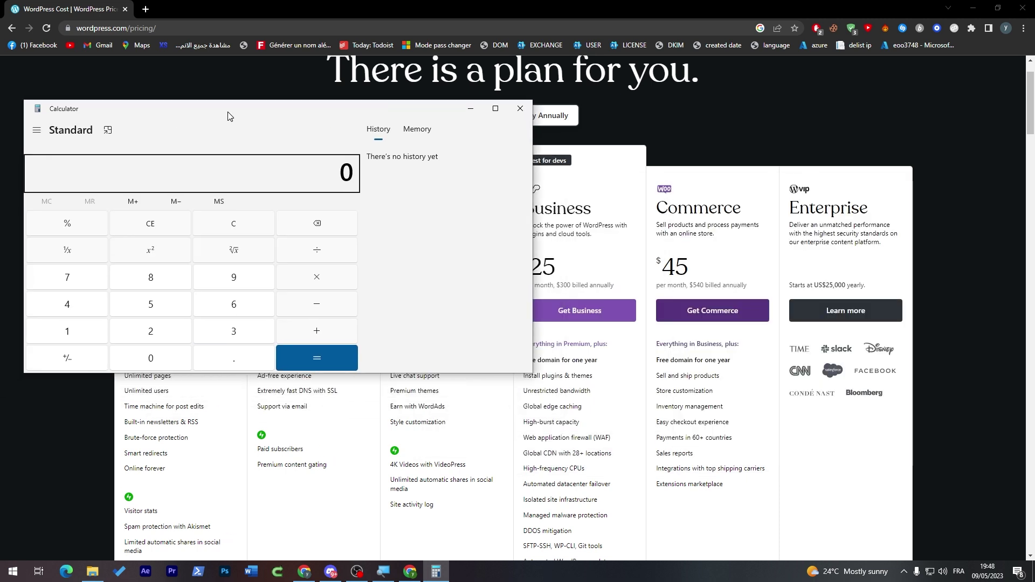
# Step: Compute 45 × 12 = 540 in Calculator, then clear the display
pyautogui.click(86, 306)
pyautogui.click(150, 305)
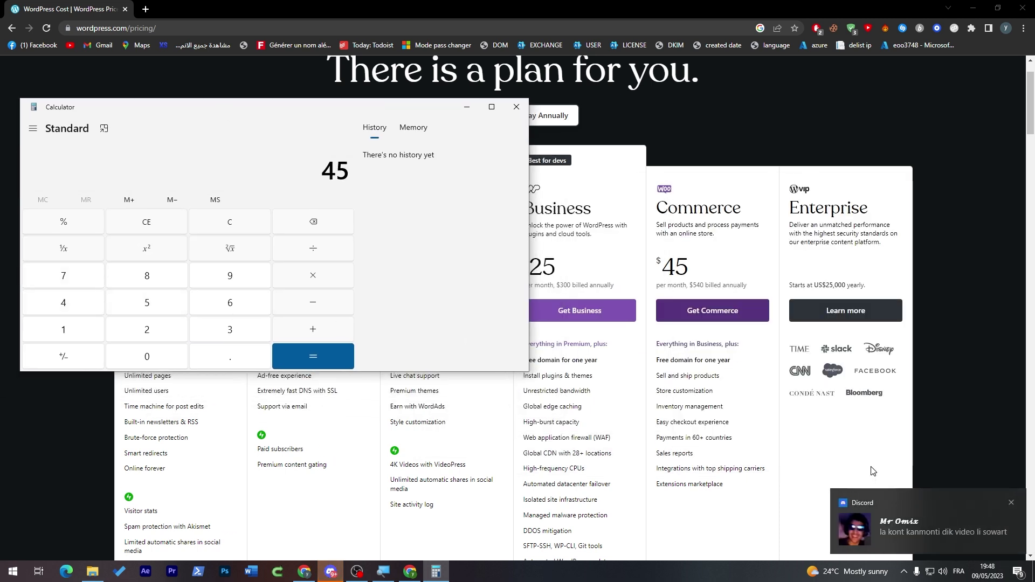
pyautogui.write('88')
pyautogui.press('BackSpace')
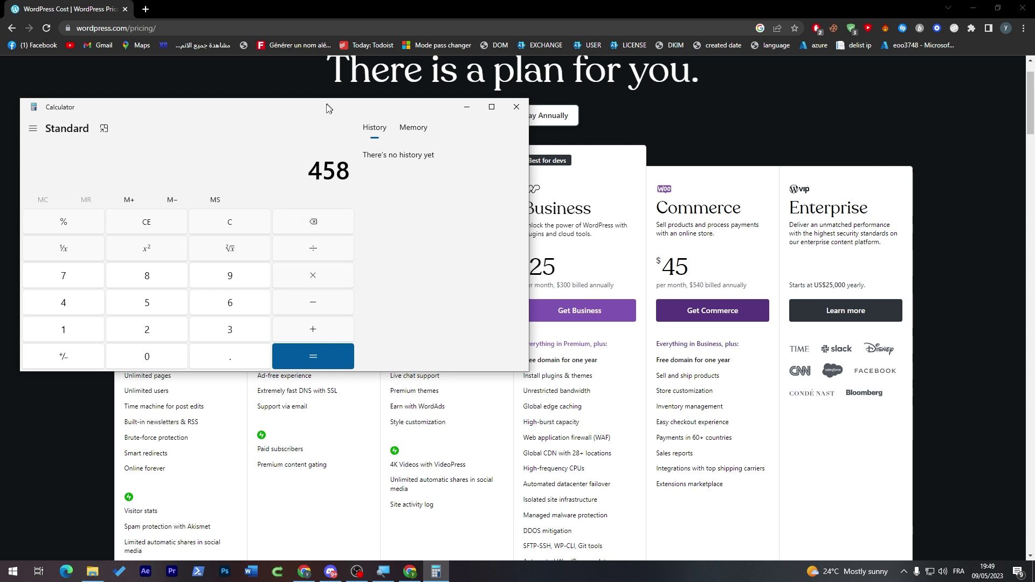
pyautogui.press('BackSpace')
pyautogui.moveTo(329, 108); pyautogui.dragTo(779, 85)
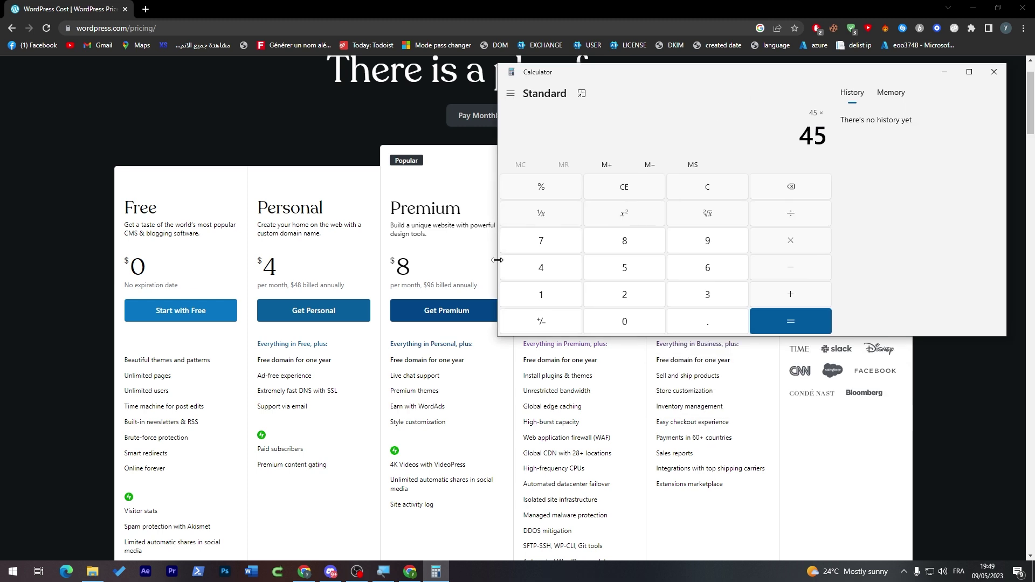
pyautogui.click(550, 305)
pyautogui.click(595, 306)
pyautogui.click(758, 324)
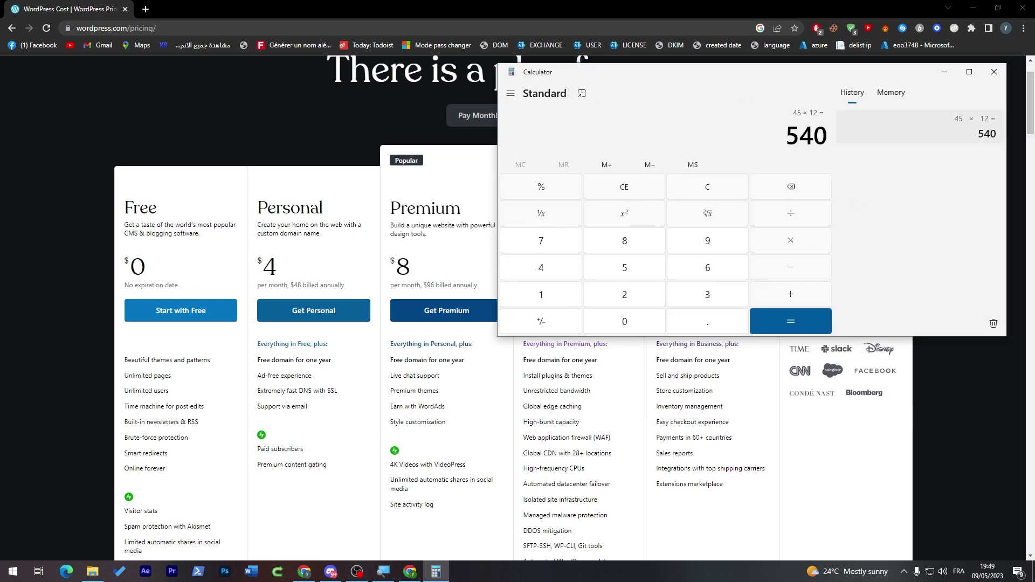
pyautogui.click(704, 179)
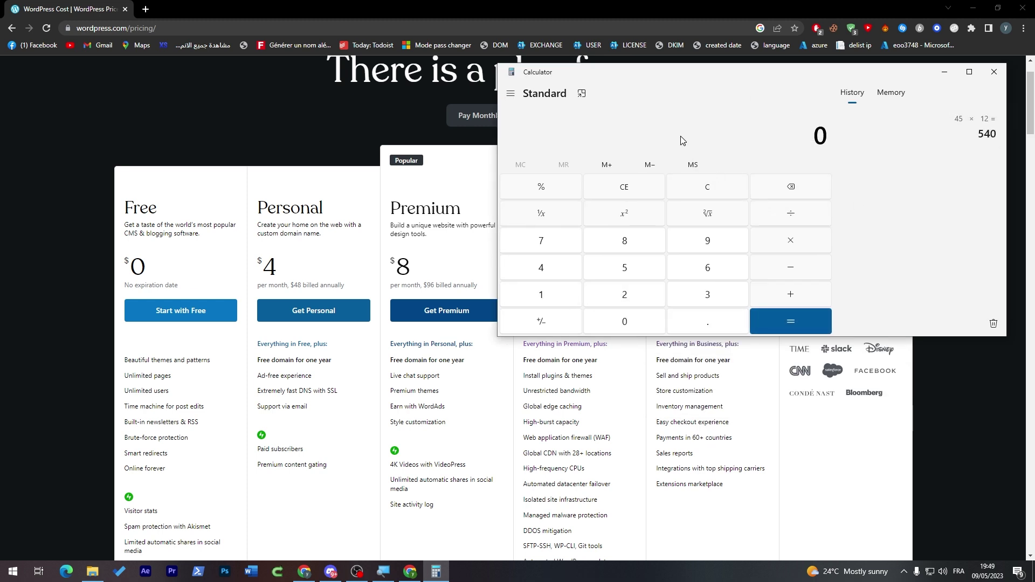
# Step: Switch the page to monthly prices, compute 70 × 12 = 840, and close Calculator
pyautogui.click(944, 72)
pyautogui.click(480, 116)
pyautogui.click(435, 571)
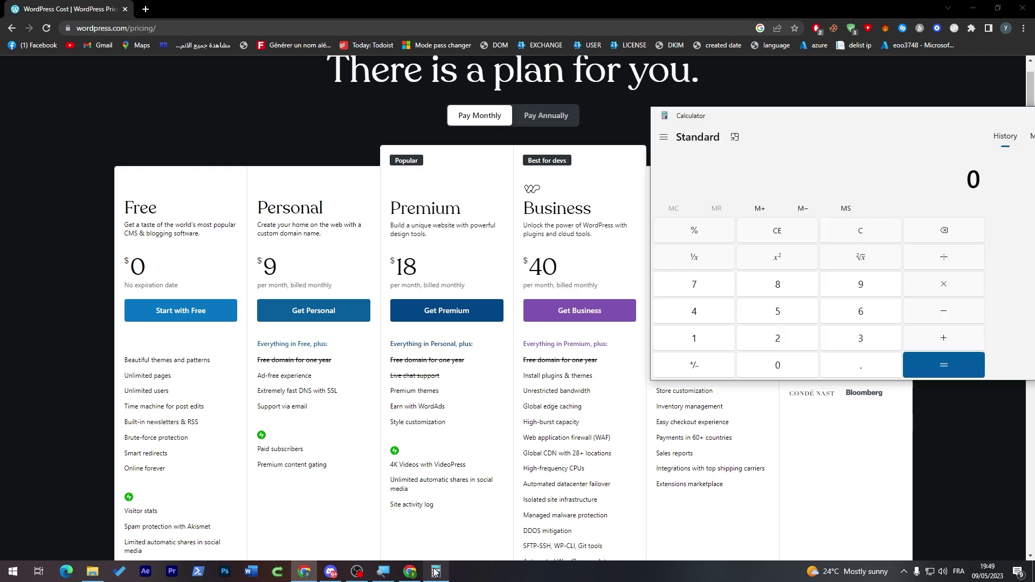
pyautogui.moveTo(700, 116); pyautogui.dragTo(163, 133)
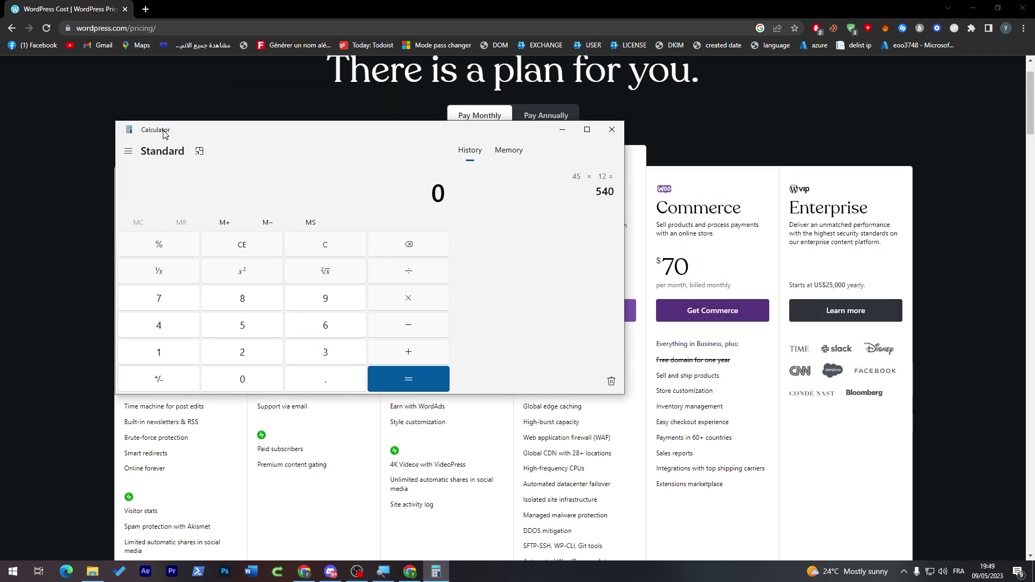
pyautogui.click(159, 298)
pyautogui.click(244, 377)
pyautogui.press('*')
pyautogui.click(188, 354)
pyautogui.click(240, 351)
pyautogui.click(383, 378)
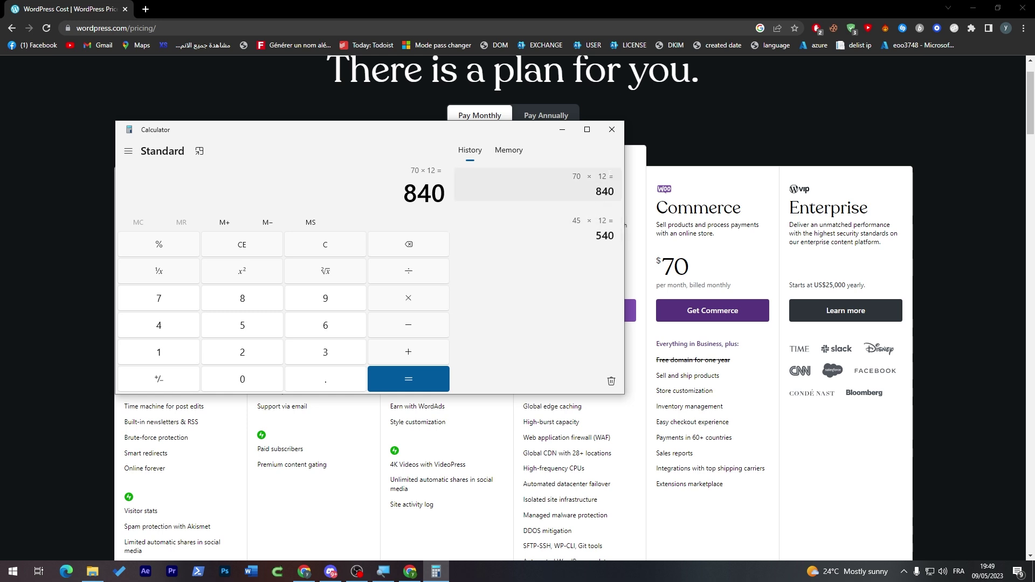
pyautogui.click(611, 130)
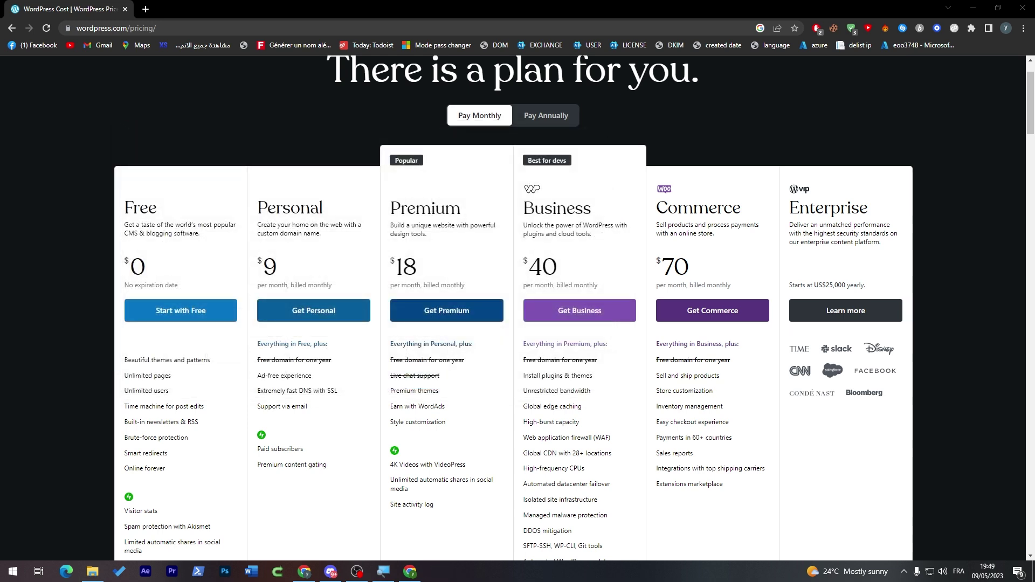
# Step: Switch WordPress.com pricing back to Pay Annually and scroll to the top of the page
pyautogui.click(550, 125)
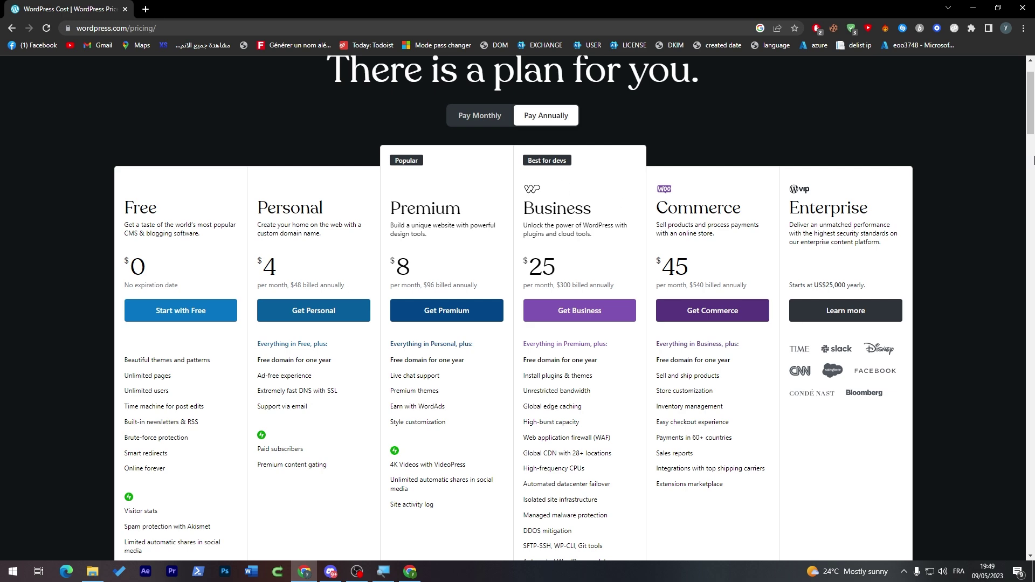
pyautogui.scroll(-3, 1034, 160)
pyautogui.scroll(3, 1031, 124)
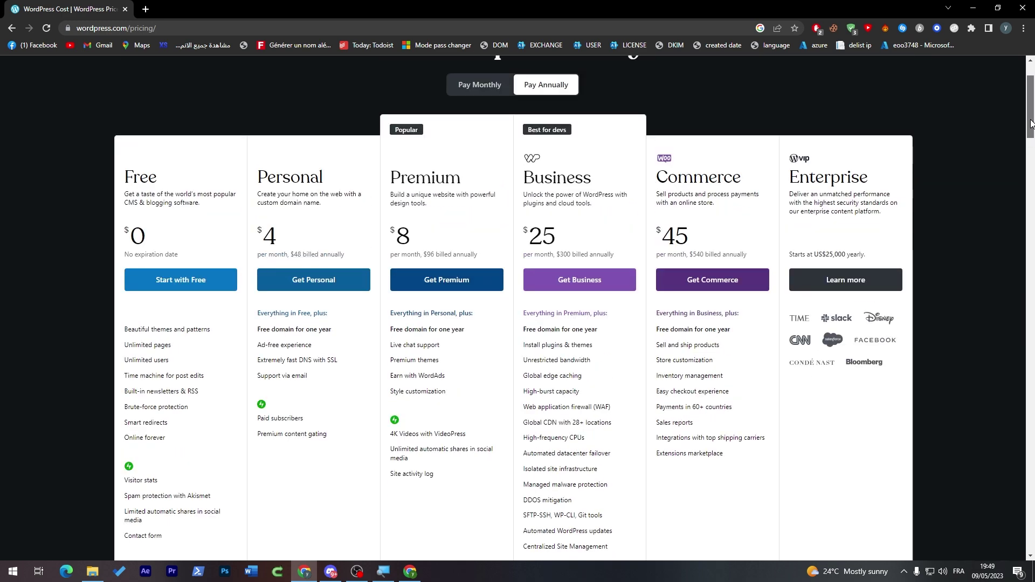
pyautogui.scroll(2, 1031, 124)
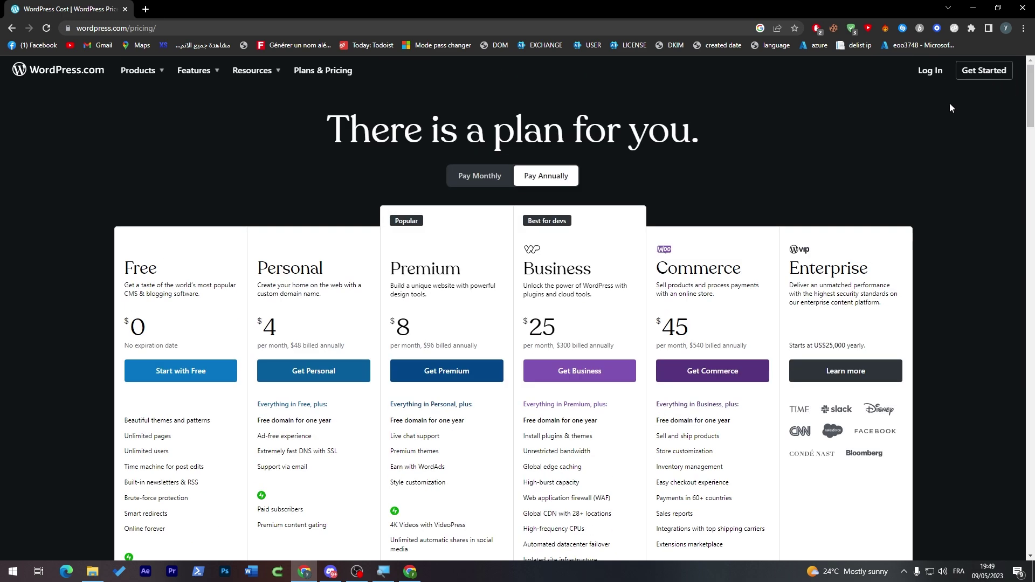
# Step: Replace the pricing tab with localhost and open the local WordPress site from the Bitnami page
pyautogui.click(145, 9)
pyautogui.click(126, 9)
pyautogui.click(131, 28)
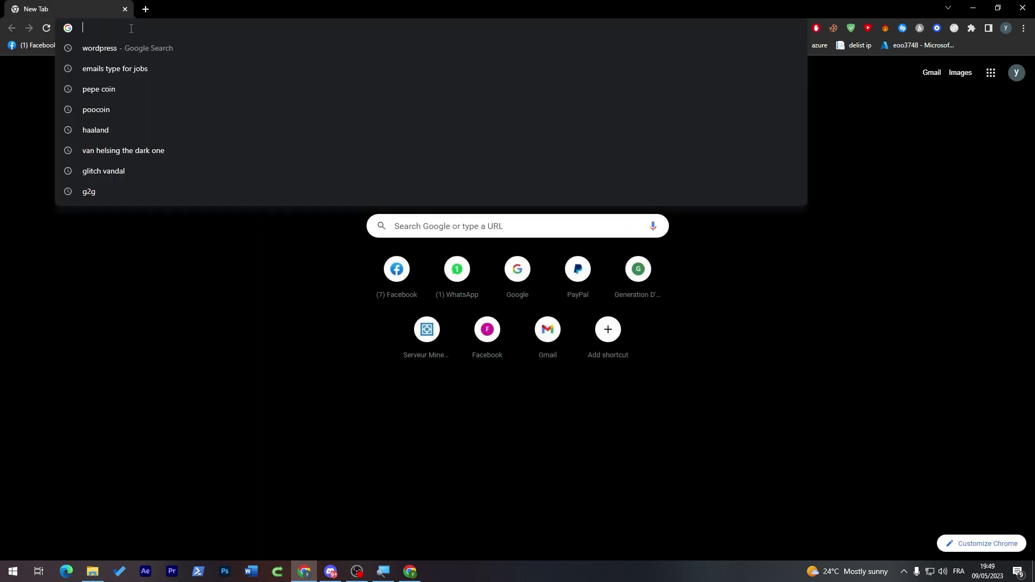
pyautogui.write('localhost')
pyautogui.press('Return')
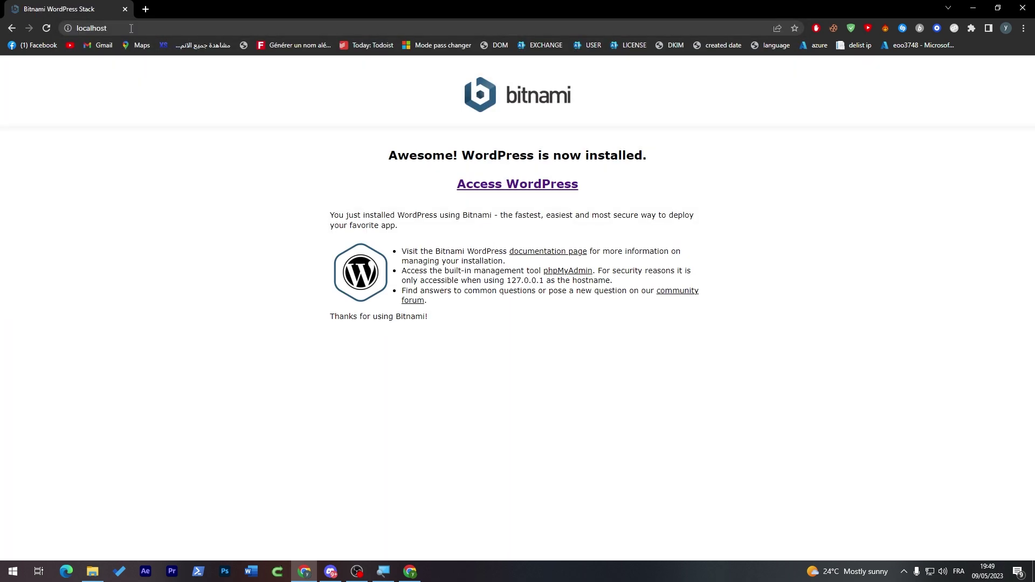
pyautogui.click(549, 187)
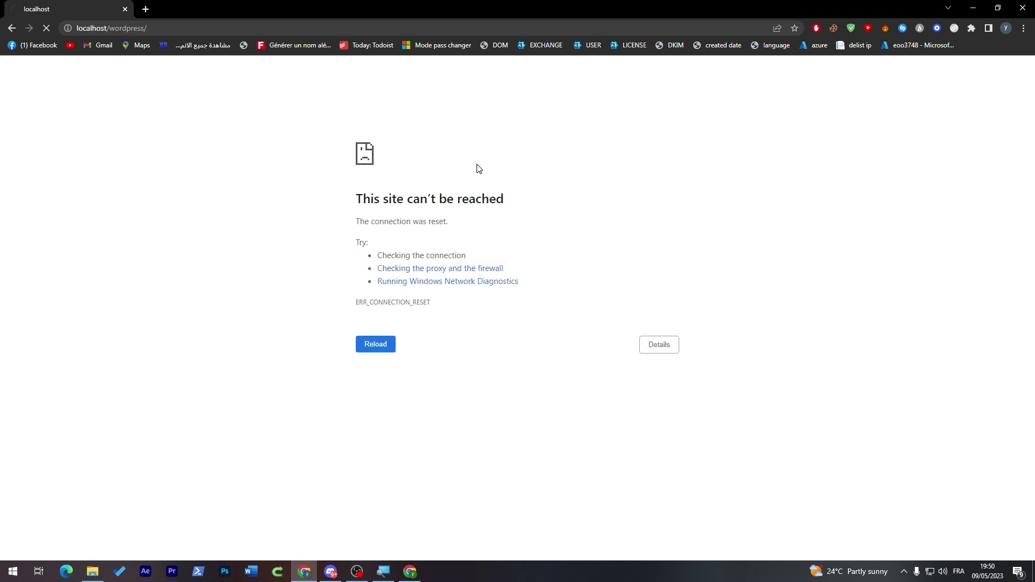
# Step: Go to the local site's wp-login.php admin login page
pyautogui.click(172, 27)
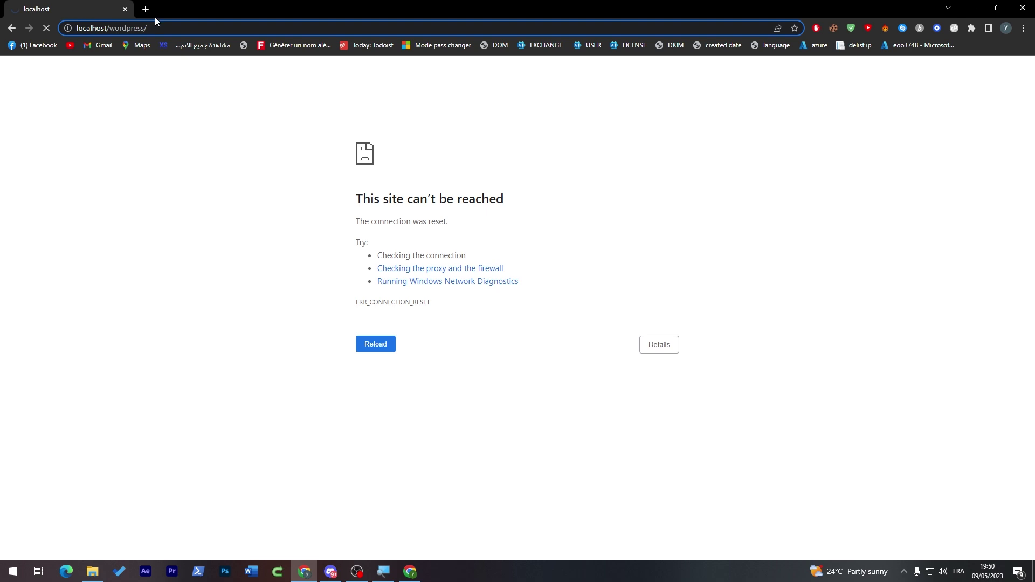
pyautogui.write('wp-')
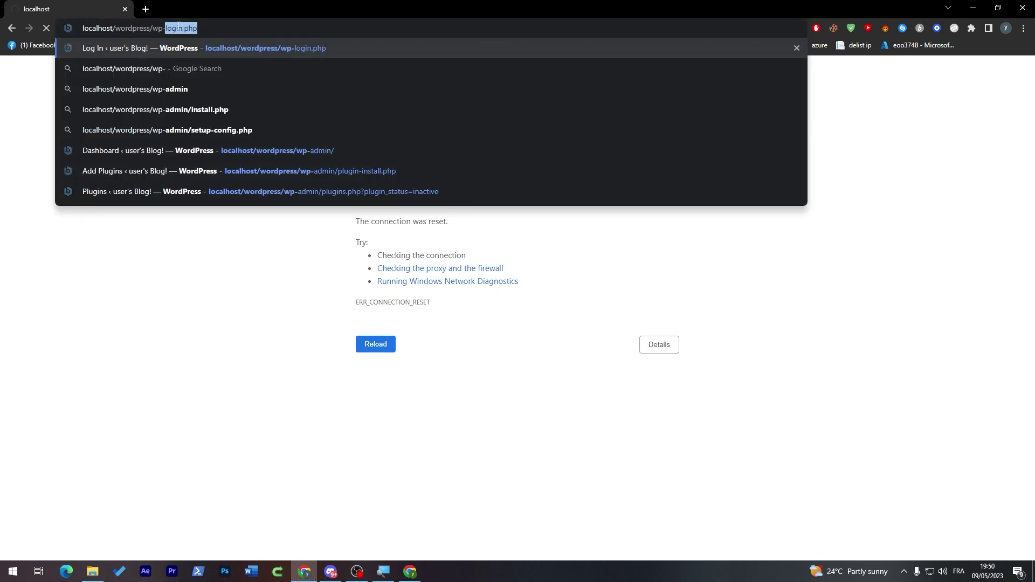
pyautogui.press('Return')
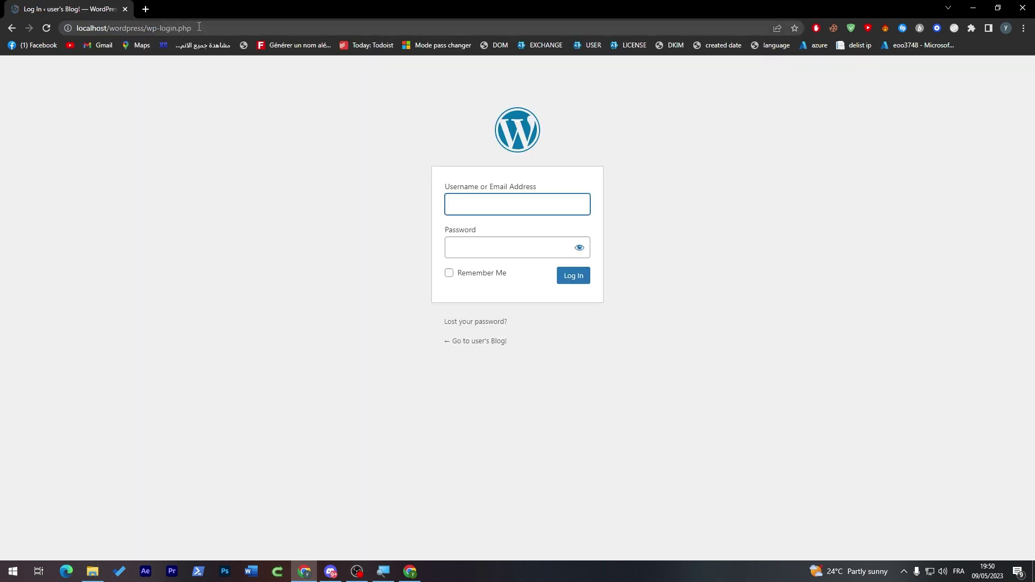
# Step: Log in with the admin username and password to reach the local wp-admin Dashboard
pyautogui.click(499, 204)
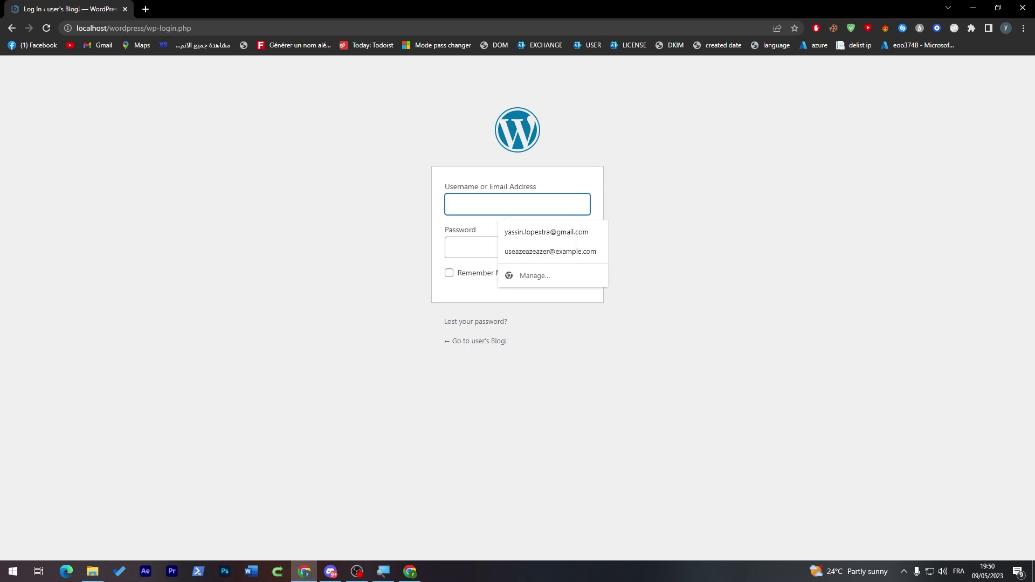
pyautogui.write('user')
pyautogui.press('Tab')
pyautogui.write('•••')
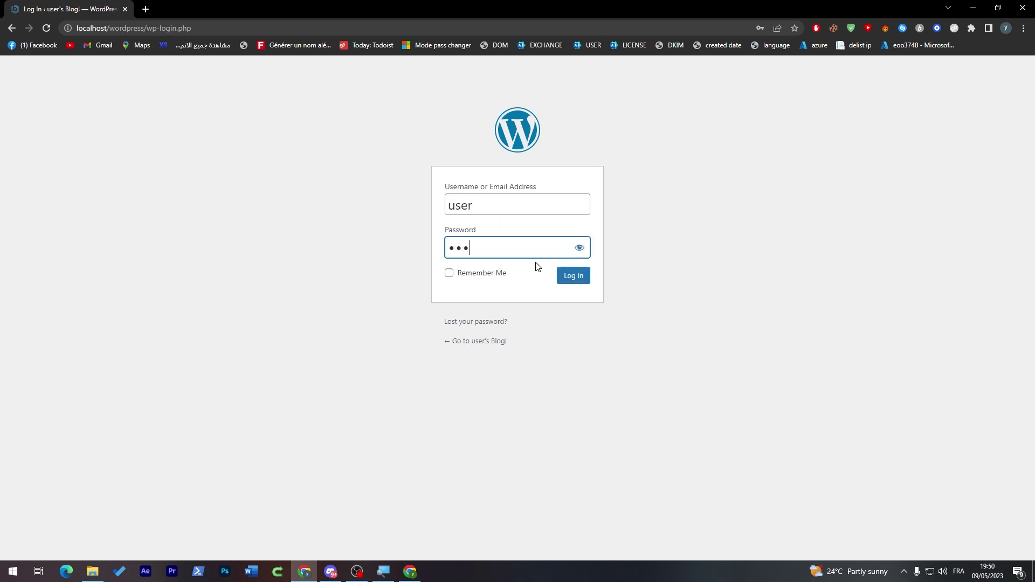
pyautogui.click(573, 276)
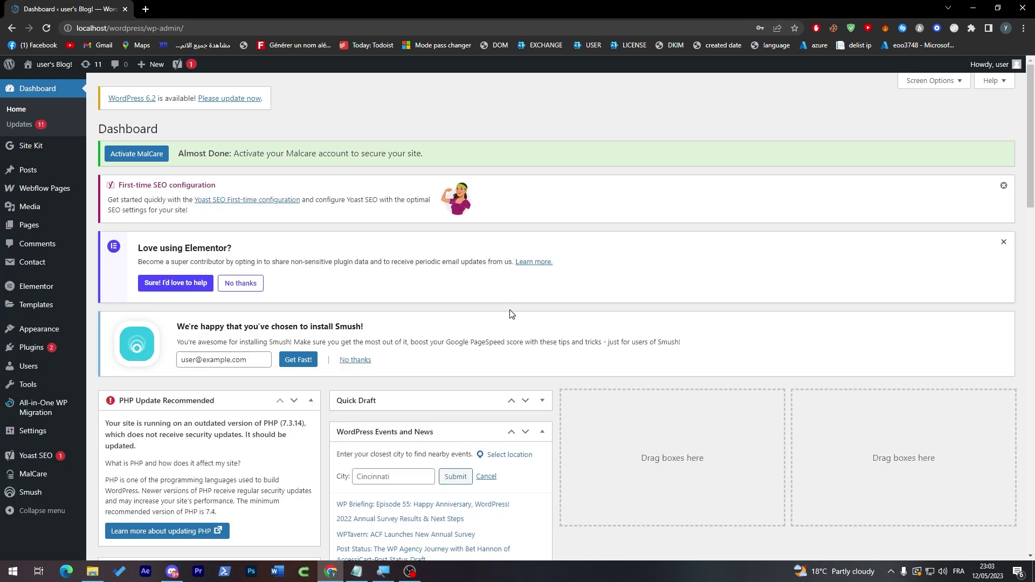
# Step: Go to Plugins > Add New and reveal the Upload Plugin .zip form
pyautogui.moveTo(1032, 109); pyautogui.dragTo(1032, 129)
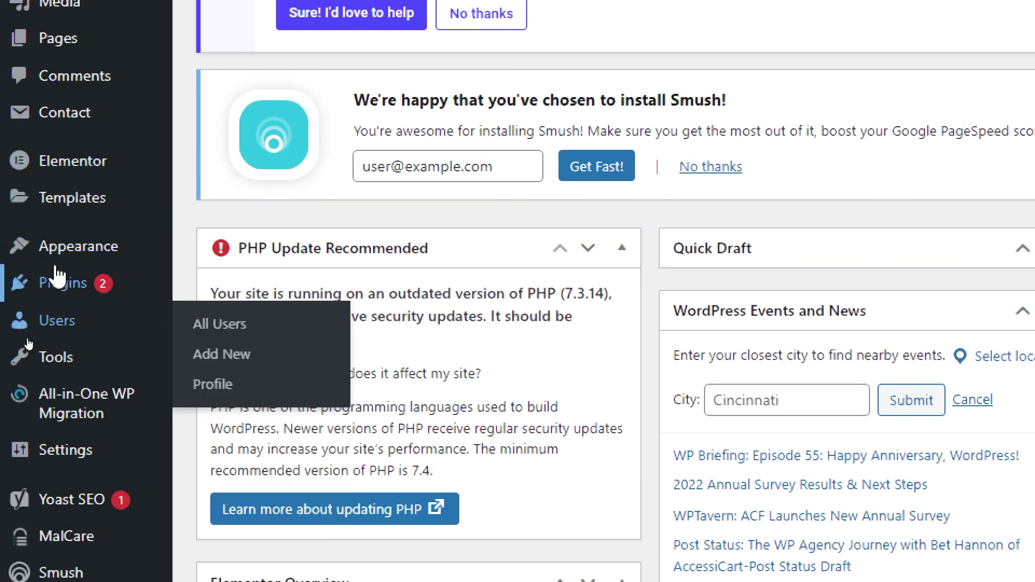
pyautogui.moveTo(63, 284)
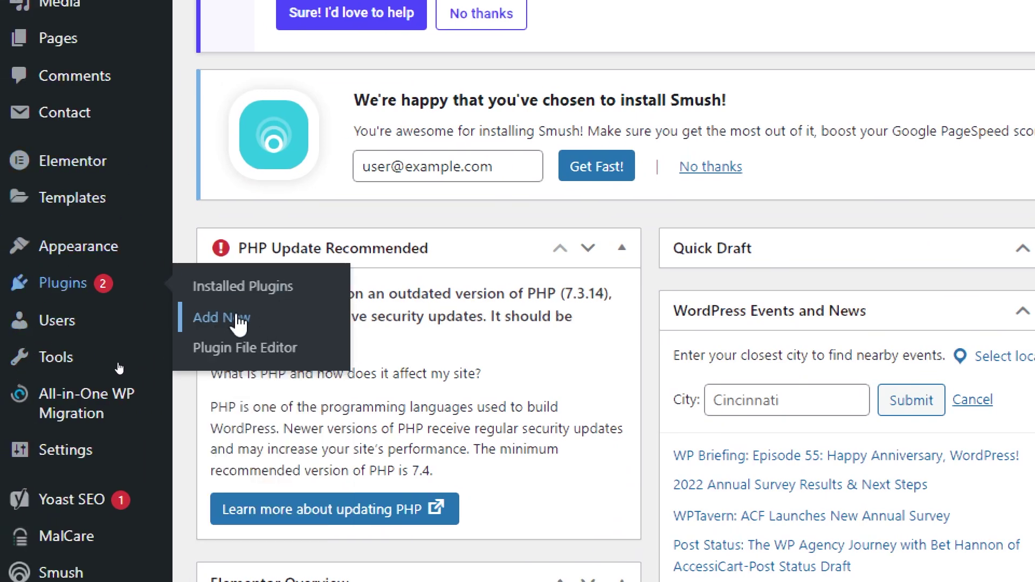
pyautogui.click(238, 318)
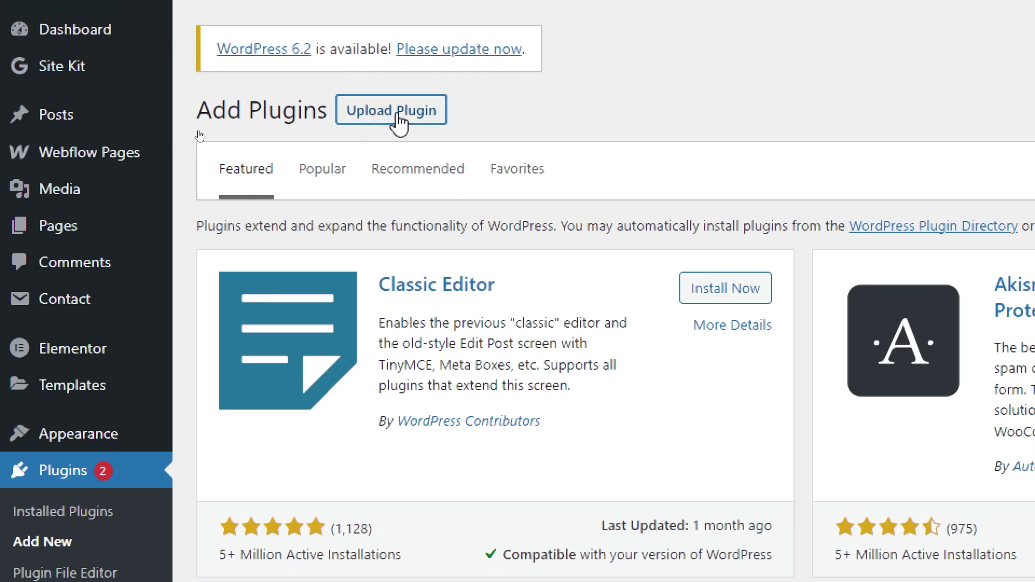
pyautogui.click(396, 83)
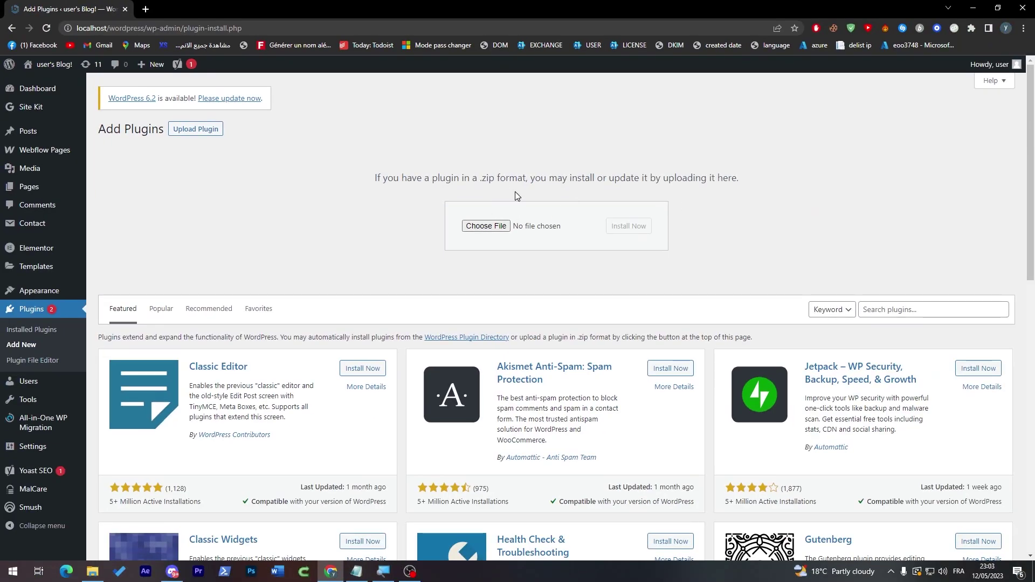
# Step: Search Google for '2checkout gateway for wordpress' and open the WordPress.org plugin page in a new tab
pyautogui.click(150, 10)
pyautogui.write('2')
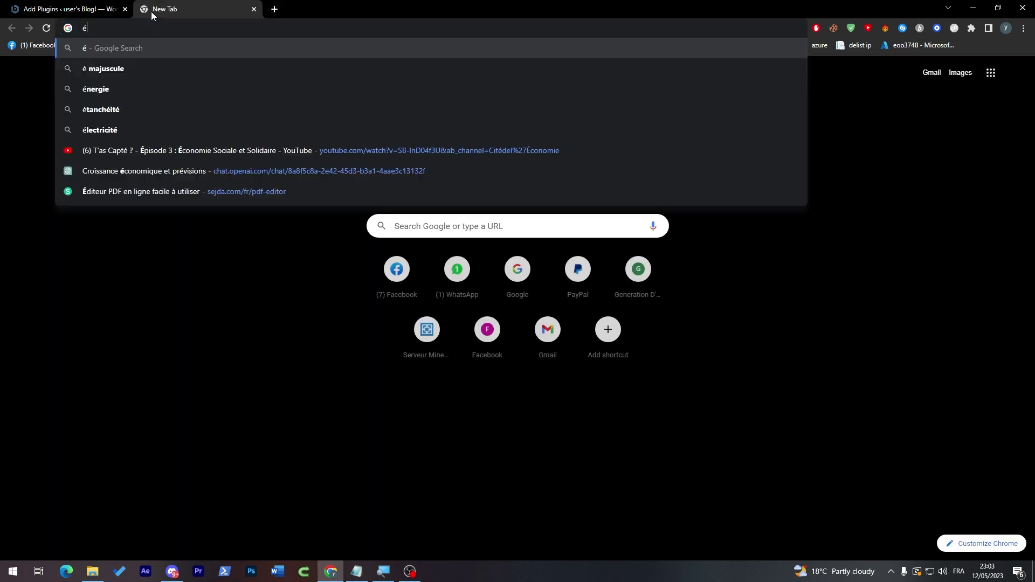
pyautogui.write('checko')
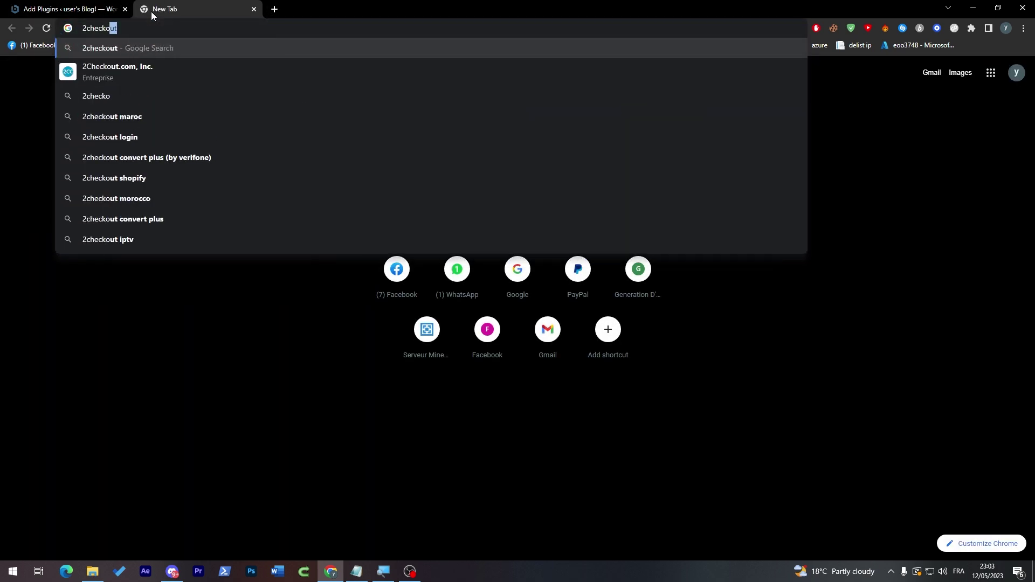
pyautogui.write('ut gateway for')
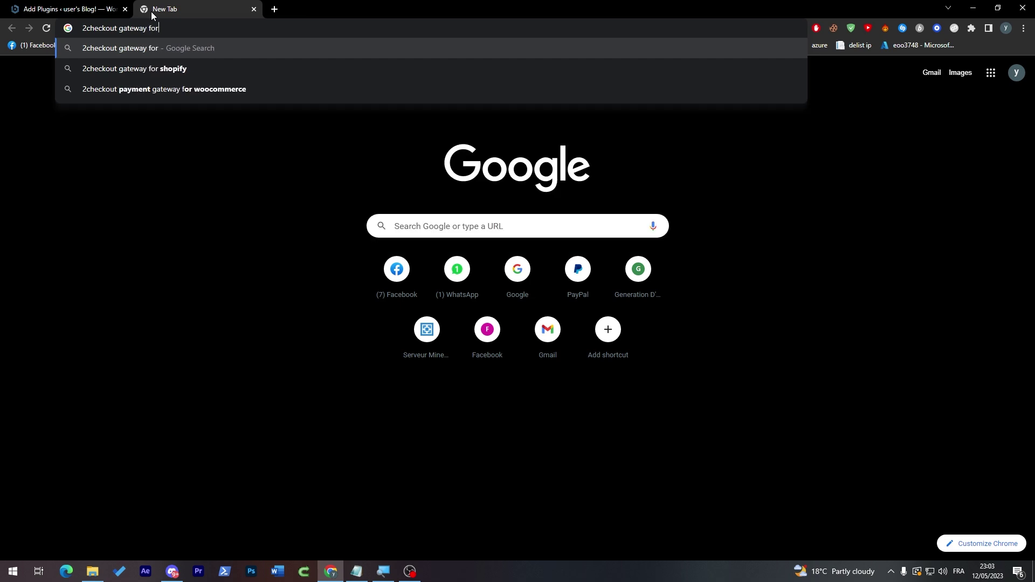
pyautogui.write(' wordpress')
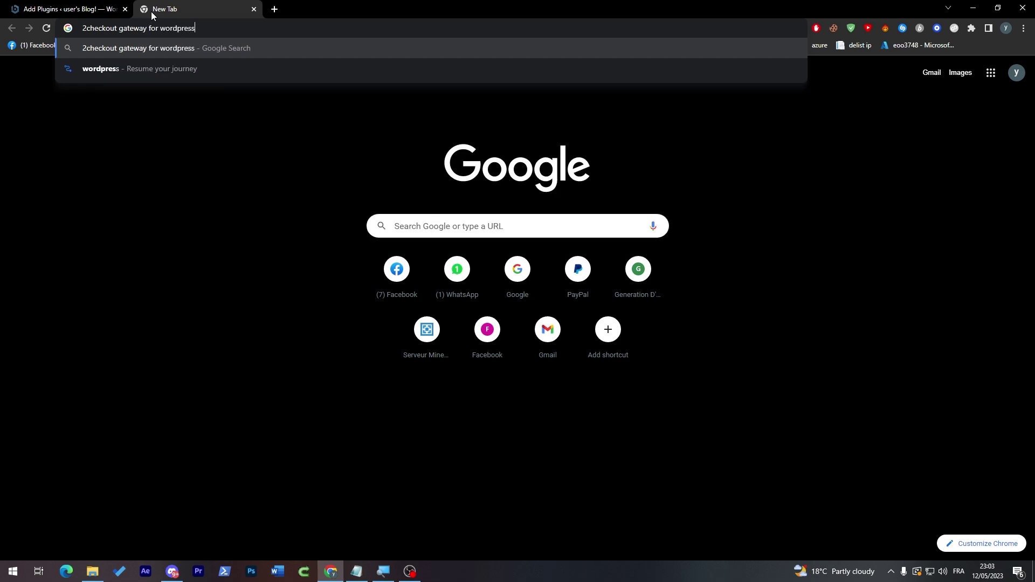
pyautogui.press('Return')
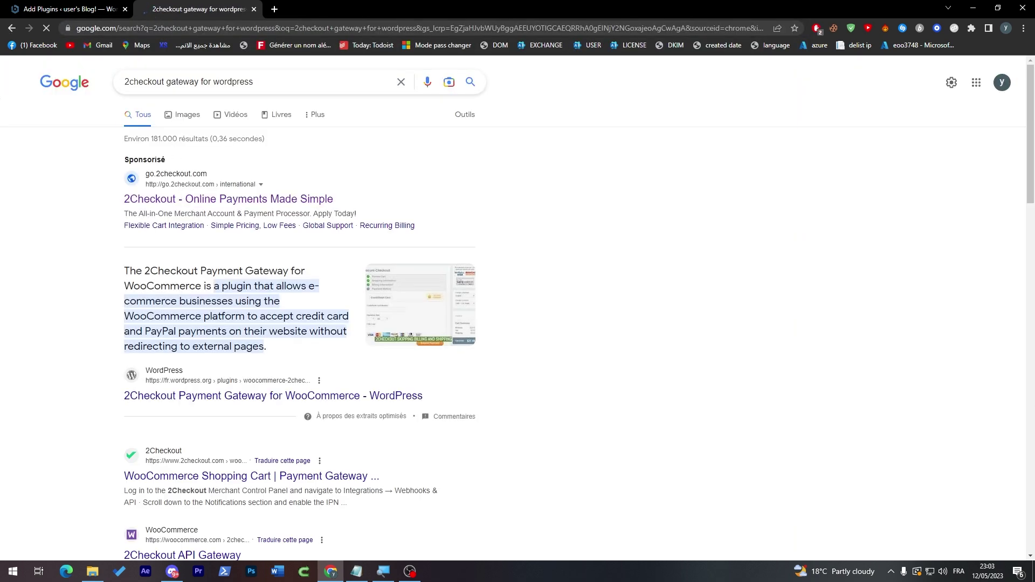
pyautogui.middleClick(254, 402)
pyautogui.click(323, 9)
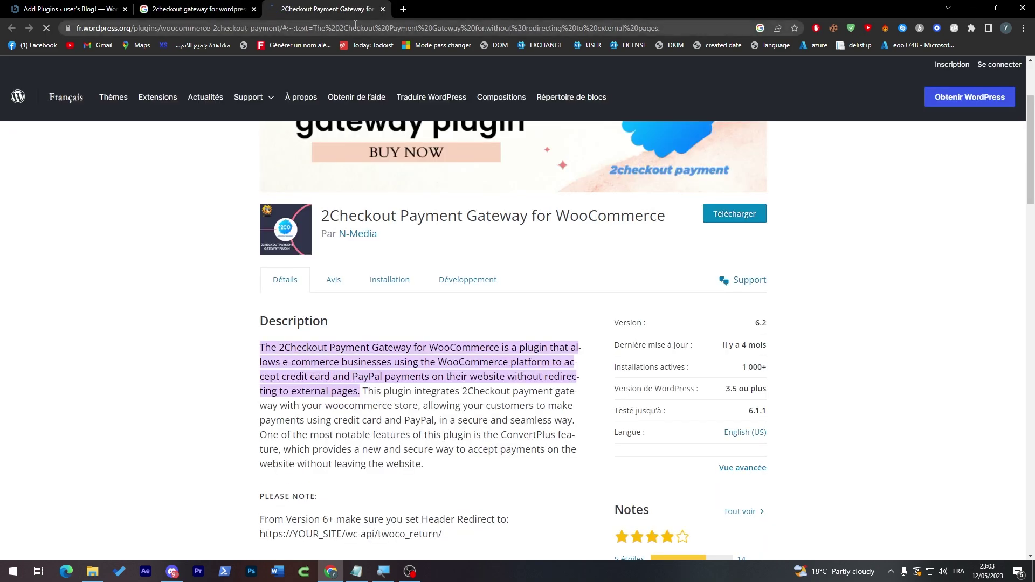
# Step: Download the 2Checkout Payment Gateway for WooCommerce zip with the Télécharger button
pyautogui.moveTo(598, 218); pyautogui.dragTo(340, 217)
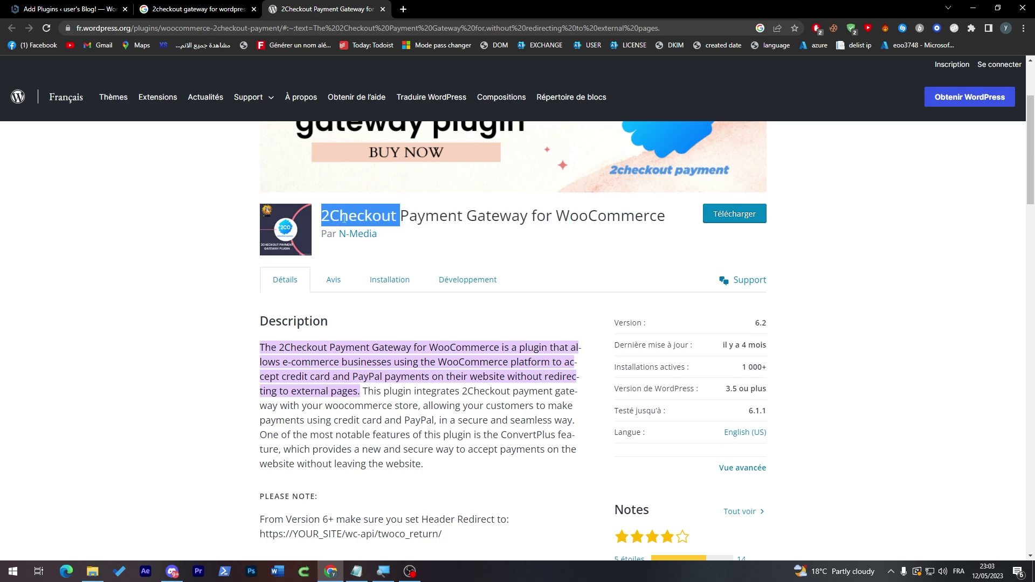
pyautogui.tripleClick(340, 217)
pyautogui.click(340, 217)
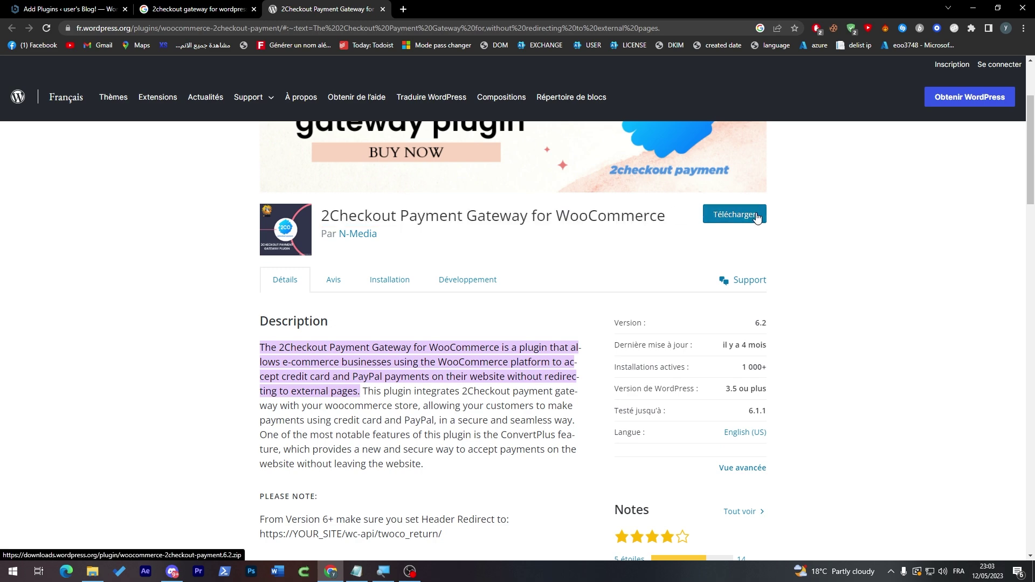
pyautogui.click(734, 214)
# Step: Upload woocommerce-2checkout-payment.6.2.zip from Downloads, install it, and go back to Add Plugins
pyautogui.click(84, 8)
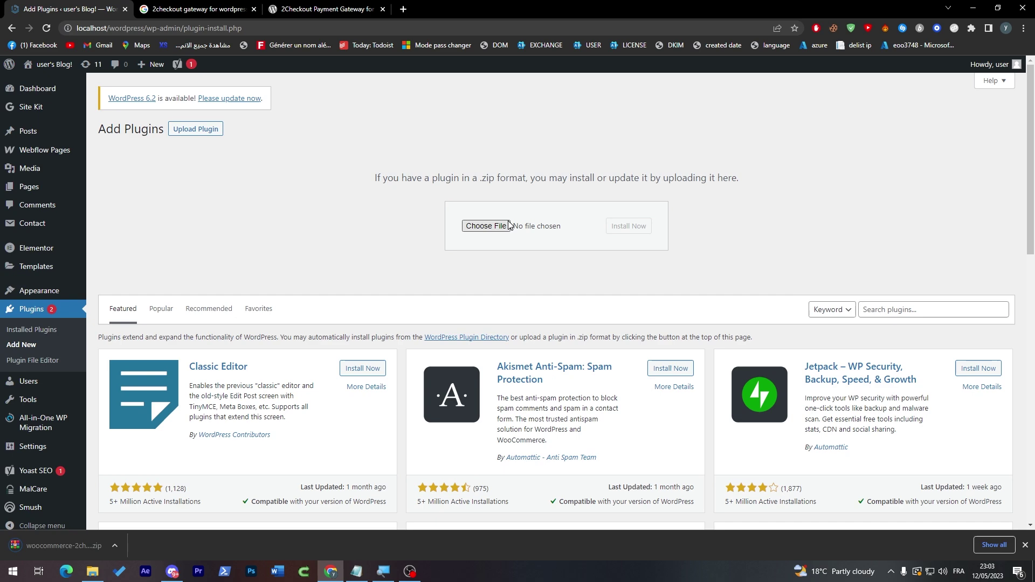
pyautogui.click(509, 225)
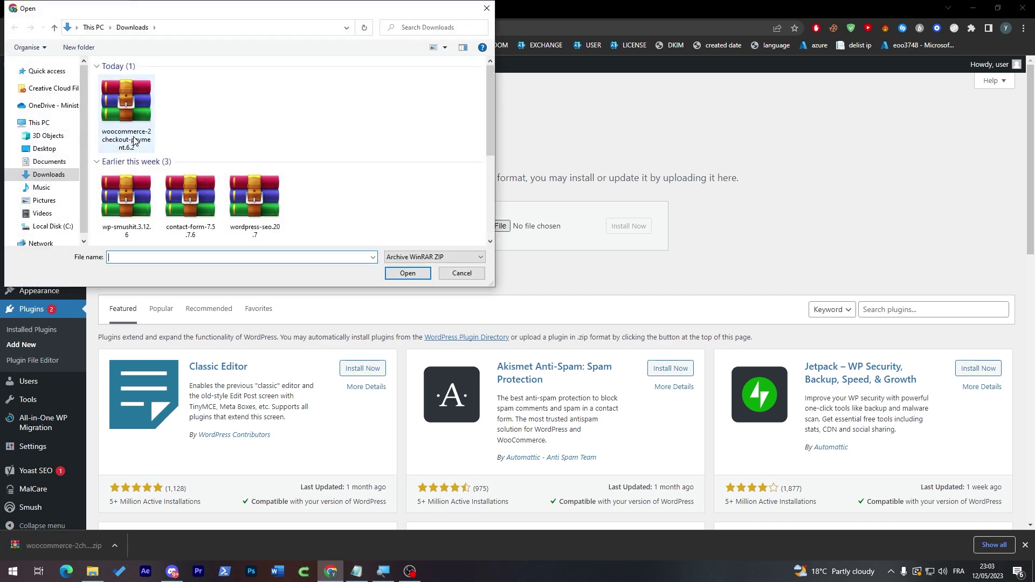
pyautogui.click(135, 141)
pyautogui.click(408, 273)
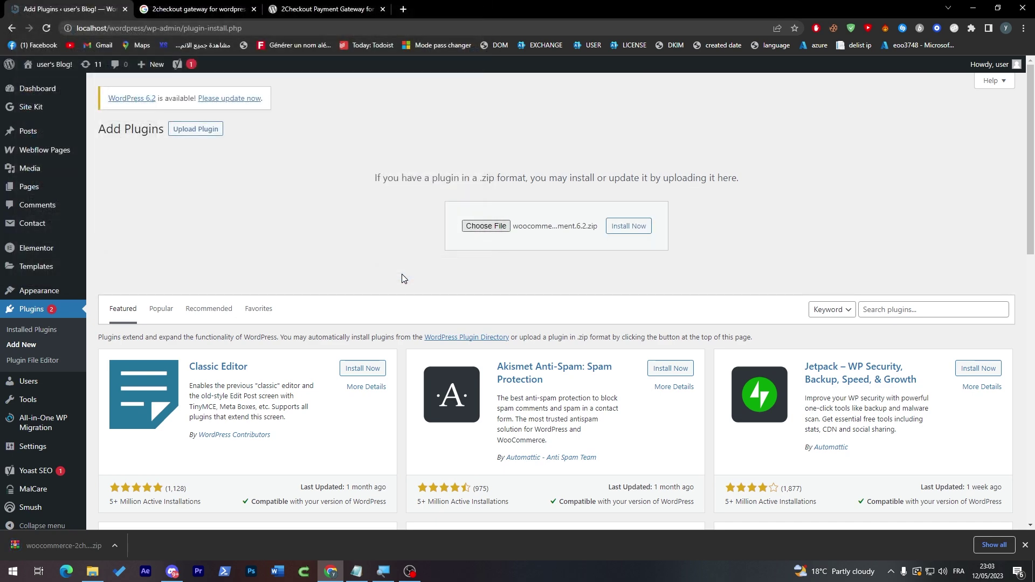
pyautogui.click(628, 226)
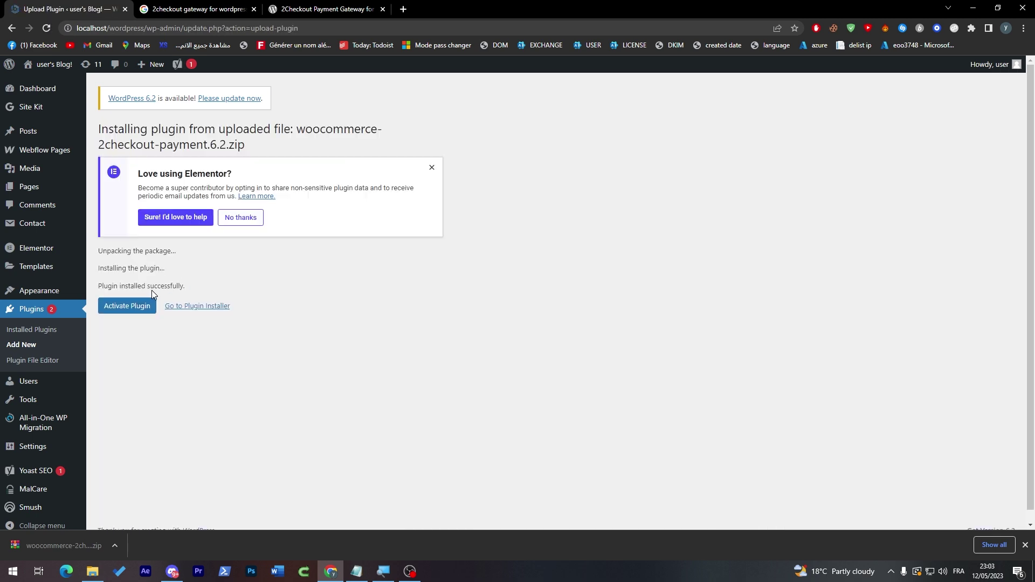
pyautogui.click(21, 344)
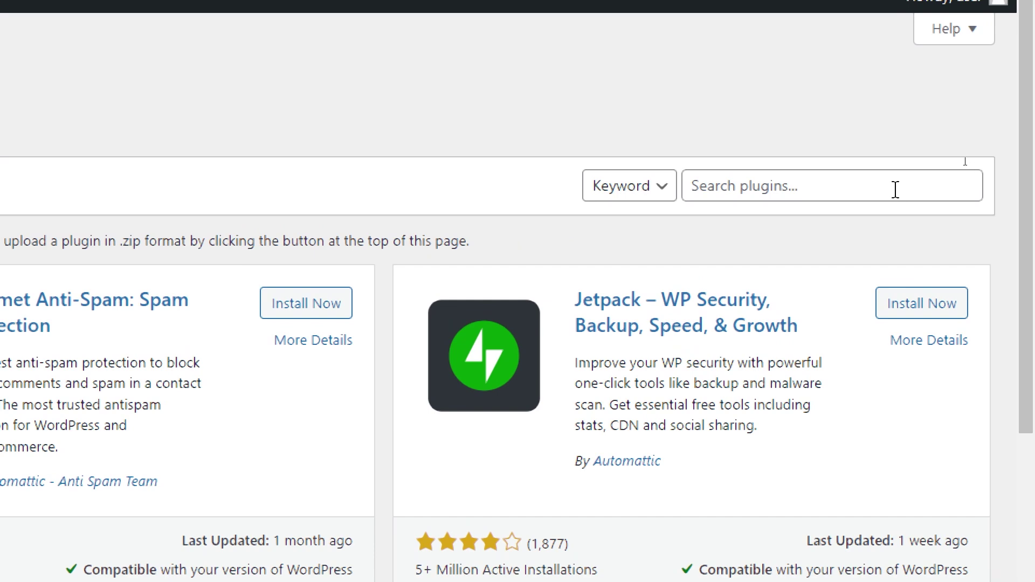
# Step: Search the plugins for '2checkout' and activate 2Checkout Payment Gateway for WooCommerce
pyautogui.click(970, 160)
pyautogui.write('2')
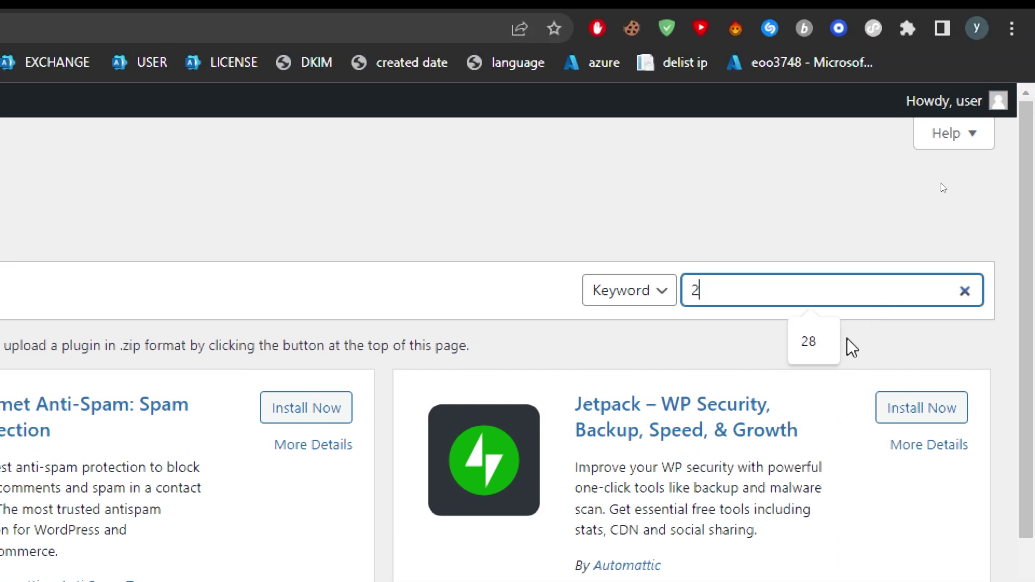
pyautogui.write('checkout')
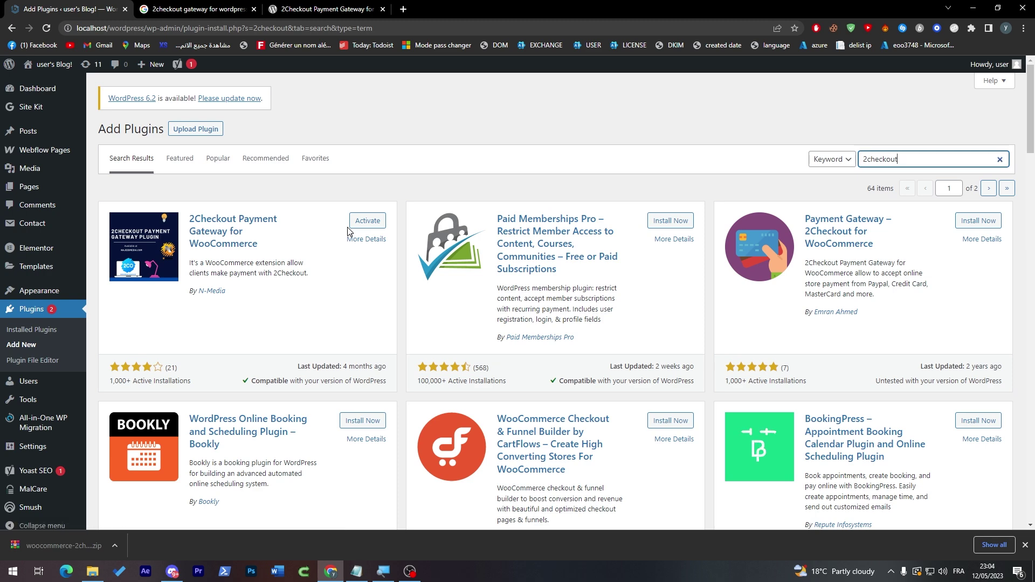
pyautogui.click(367, 221)
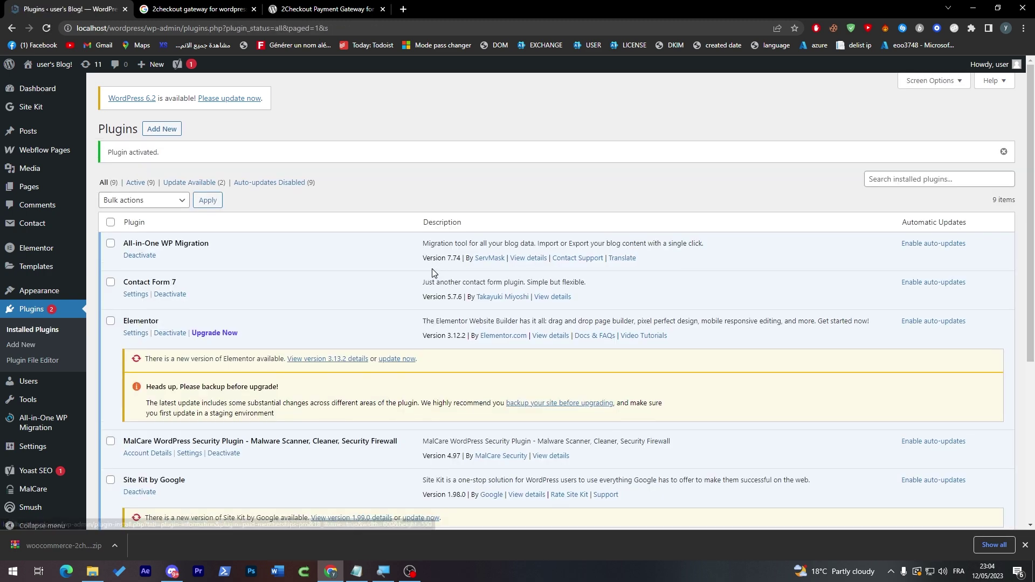
# Step: Filter the plugins list to Active and follow the WooCommerce 2Checkout plugin's Upgrade PRO link
pyautogui.click(136, 182)
pyautogui.scroll(-1, 1030, 251)
pyautogui.scroll(-3, 1029, 251)
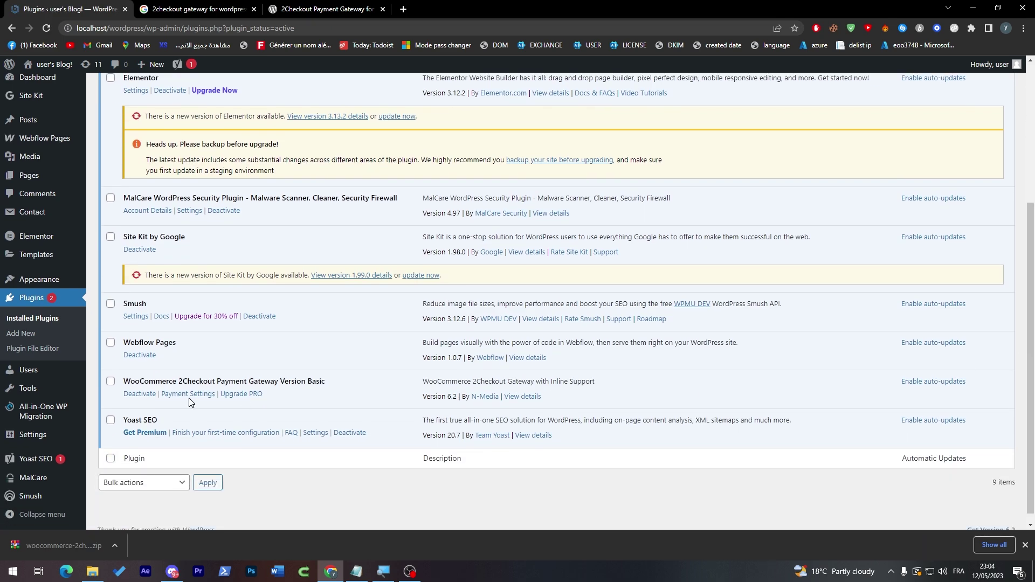
pyautogui.moveTo(183, 381); pyautogui.dragTo(292, 387)
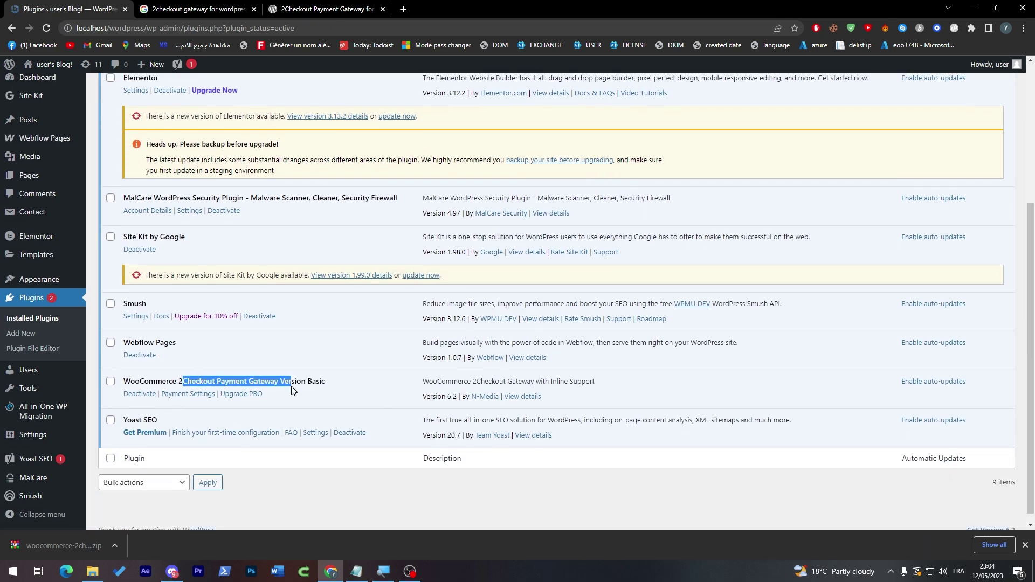
pyautogui.click(297, 395)
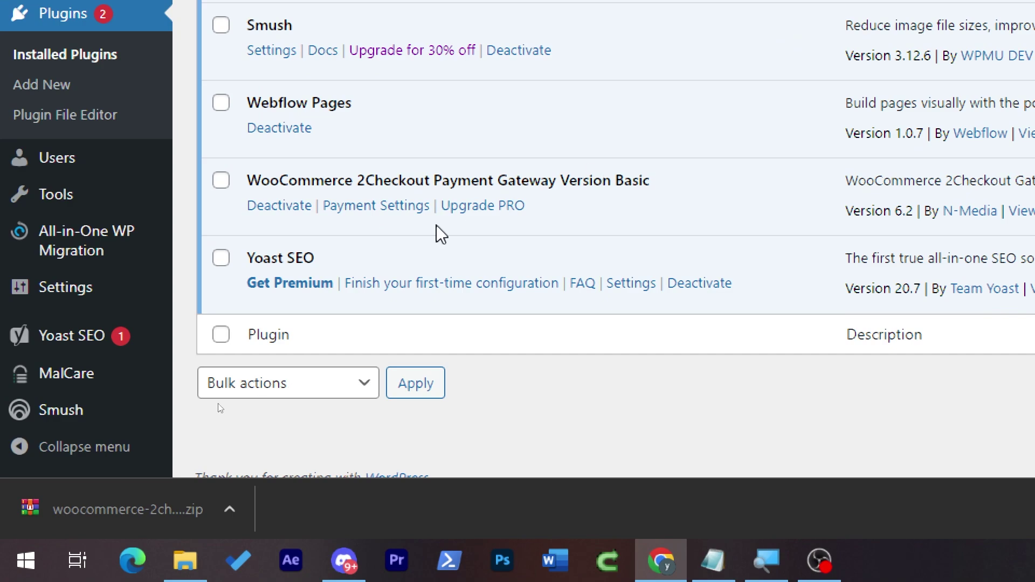
pyautogui.click(504, 208)
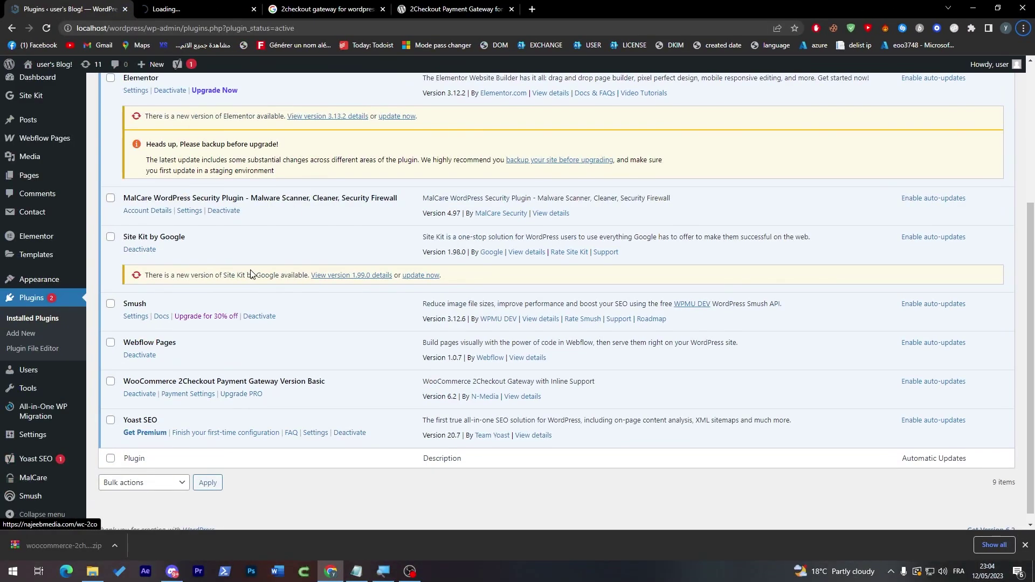
# Step: On the najeebmedia.com 2Checkout page, check the $35.00 Single Site price, then scroll to the screenshots
pyautogui.click(425, 13)
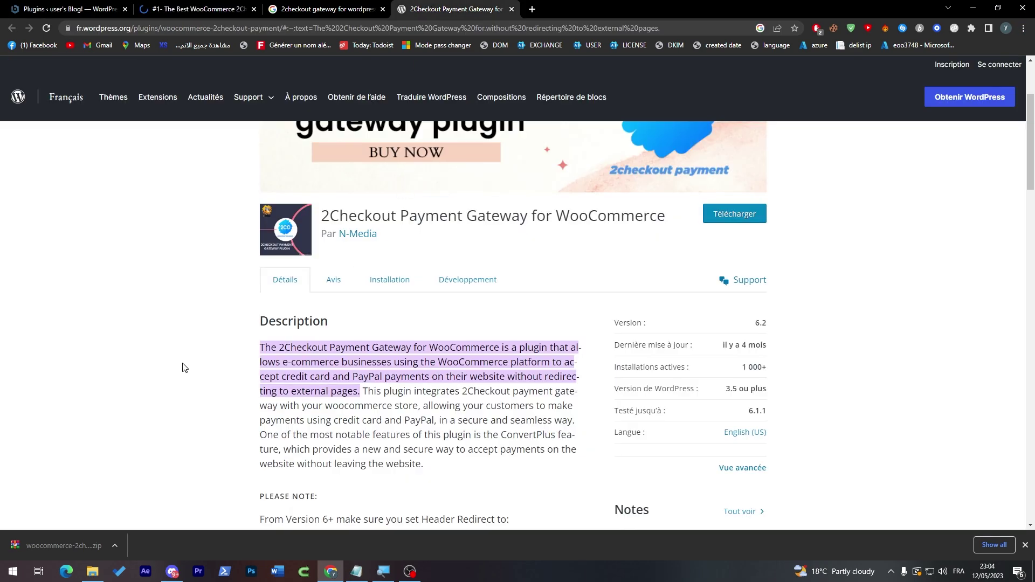
pyautogui.click(210, 11)
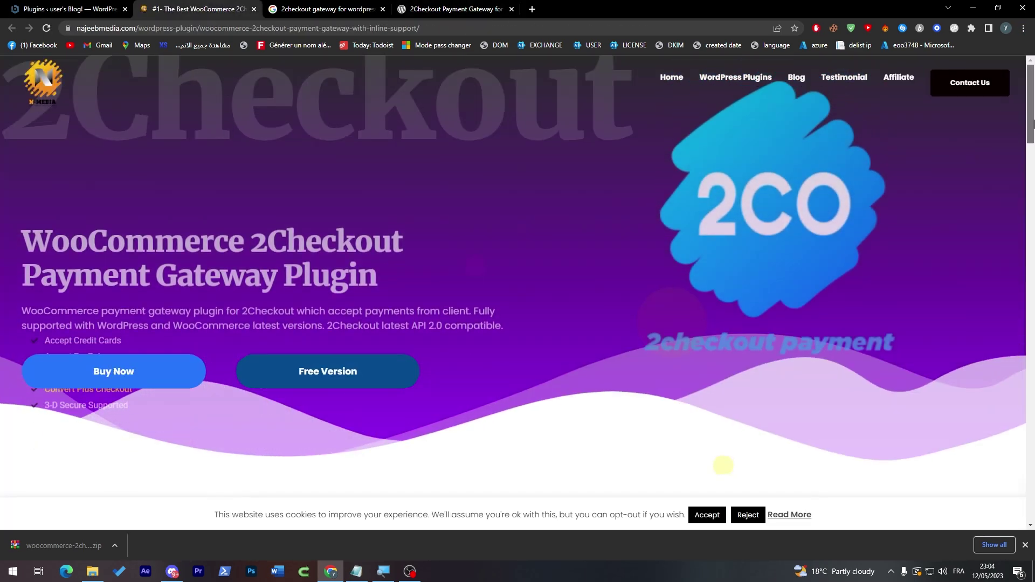
pyautogui.scroll(-12, 723, 465)
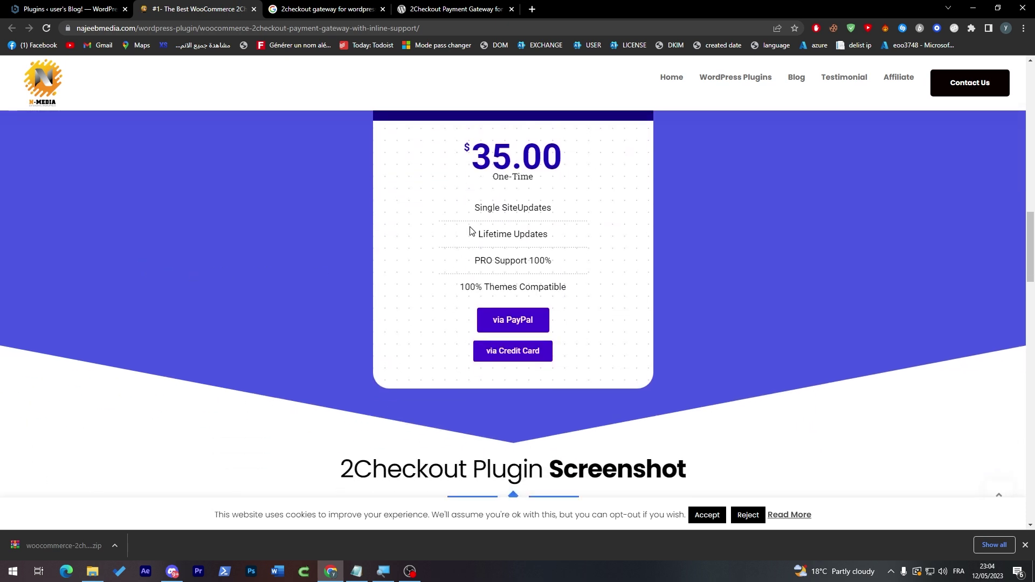
pyautogui.moveTo(471, 156); pyautogui.dragTo(550, 168)
pyautogui.moveTo(1031, 229); pyautogui.dragTo(1031, 218)
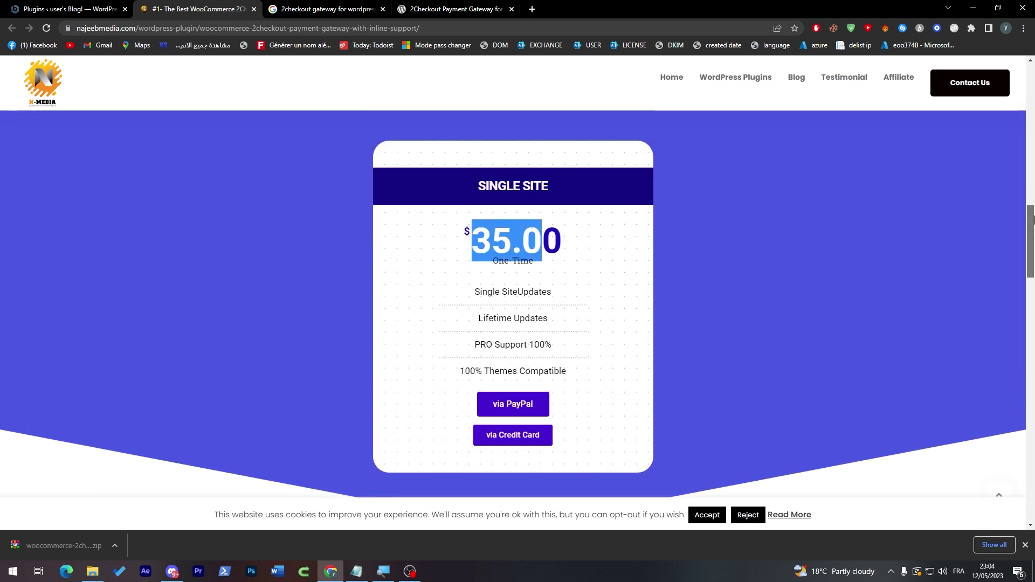
pyautogui.click(728, 216)
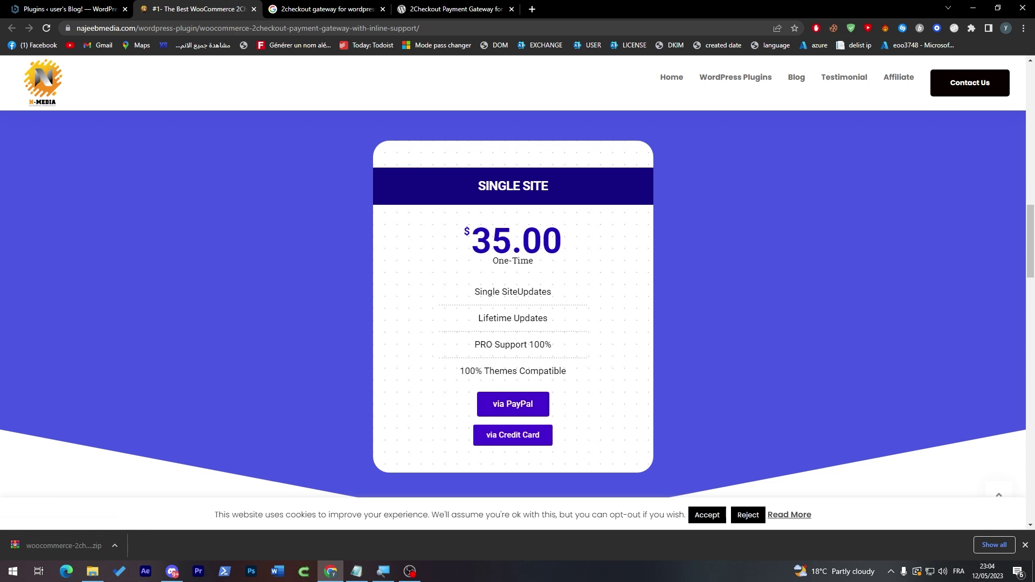
pyautogui.moveTo(1030, 236); pyautogui.dragTo(1031, 296)
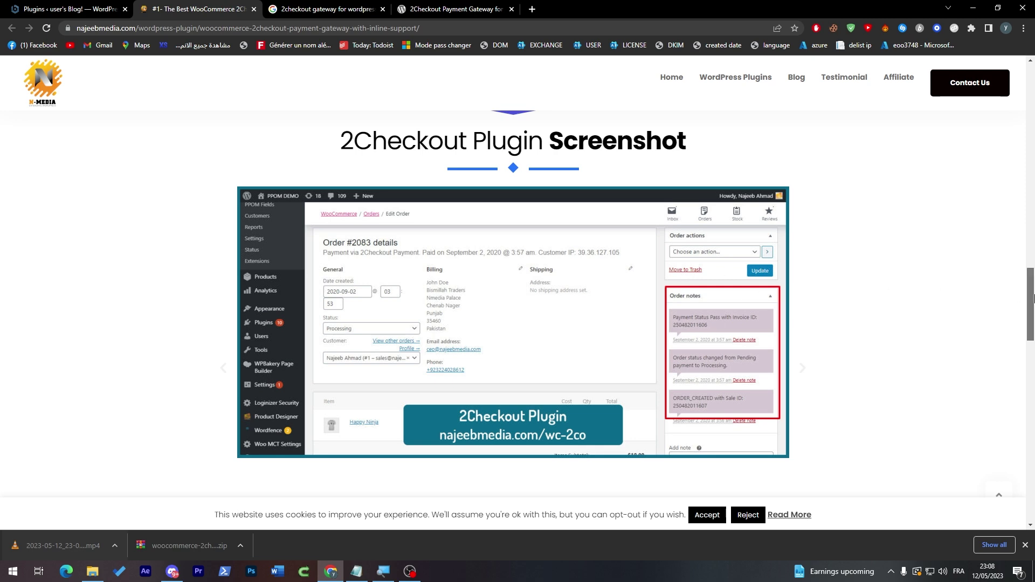
# Step: Scroll to the plugin's screenshot carousel and show the first screenshot
pyautogui.moveTo(1033, 297)
pyautogui.mouseDown()
pyautogui.moveTo(1033, 376)
pyautogui.moveTo(1033, 305)
pyautogui.mouseUp()
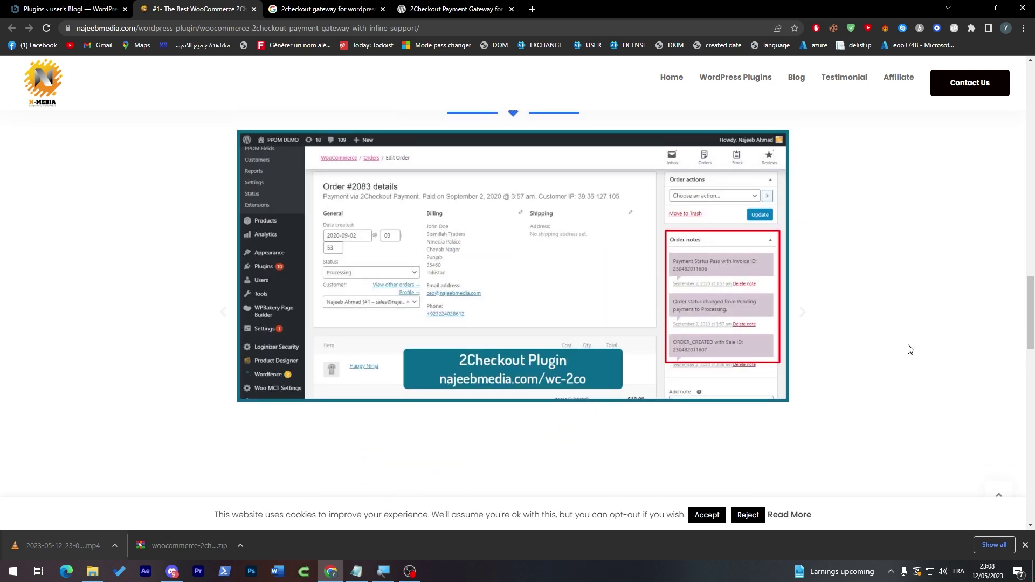
pyautogui.scroll(-3, 868, 361)
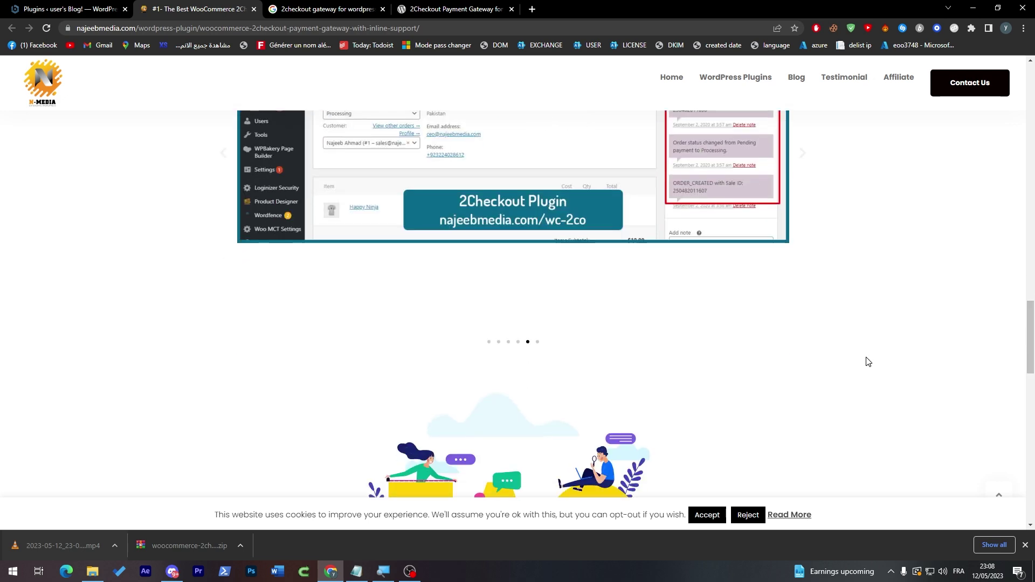
pyautogui.click(489, 342)
pyautogui.moveTo(1033, 351); pyautogui.dragTo(1033, 295)
pyautogui.scroll(-5, 715, 405)
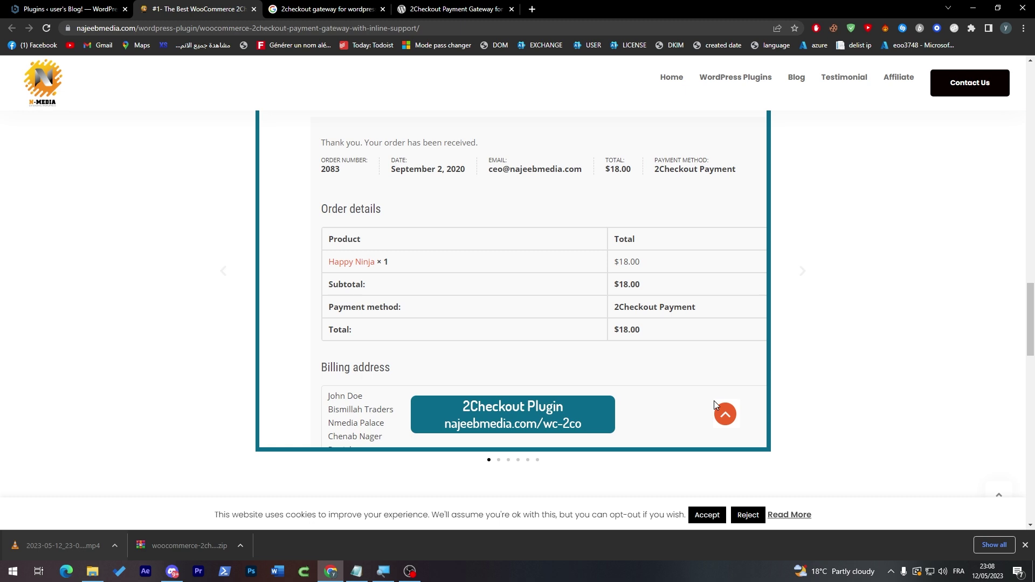
# Step: Step through the checkout, credit-card, order and billing screenshots, then return to WordPress Plugins
pyautogui.click(499, 459)
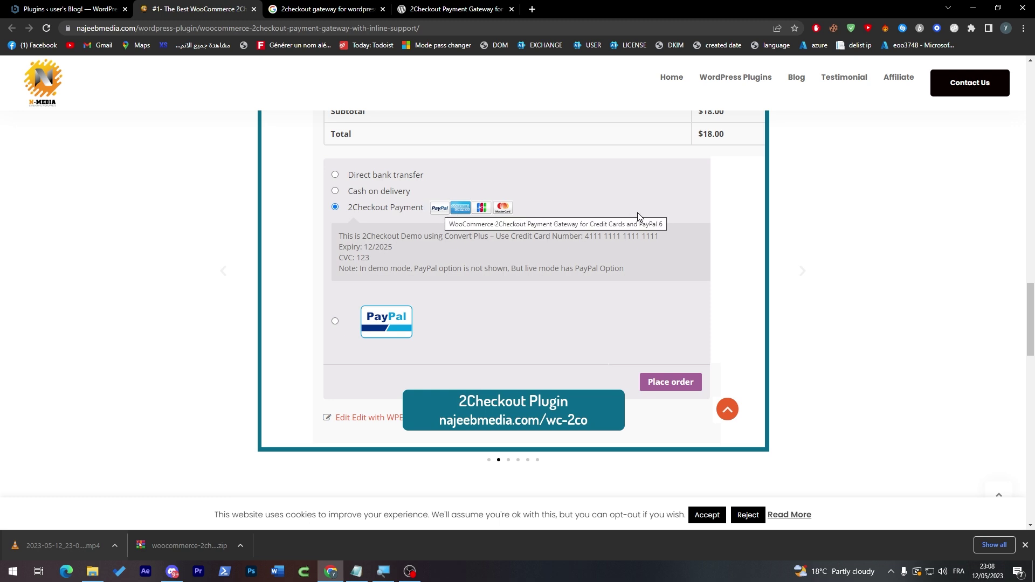
pyautogui.click(509, 461)
pyautogui.click(518, 461)
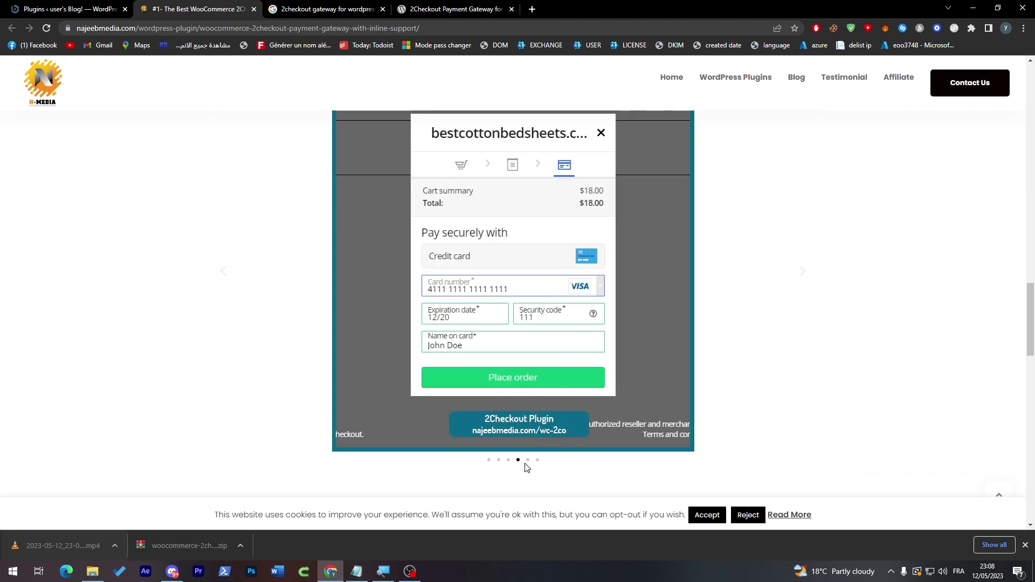
pyautogui.click(528, 459)
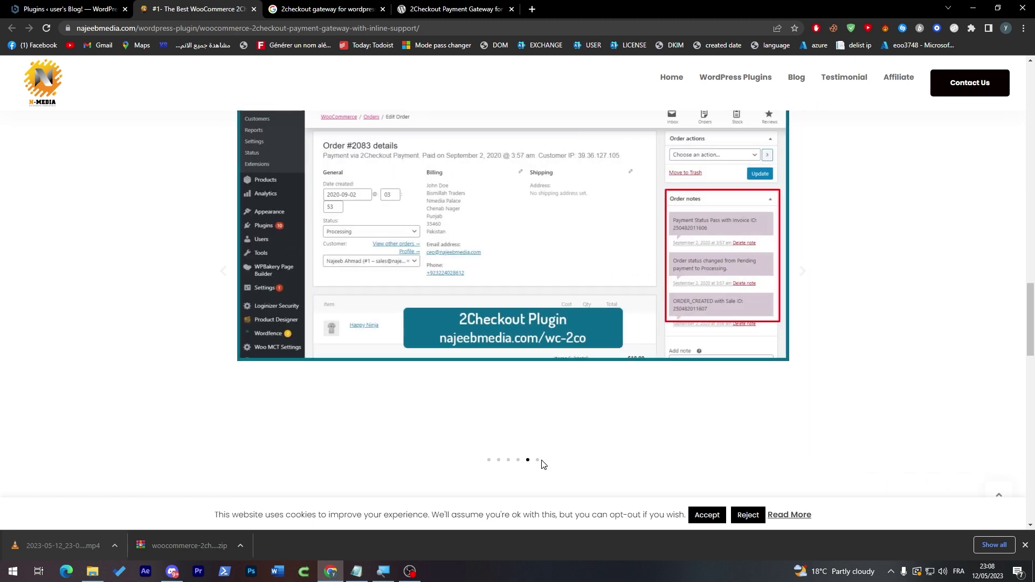
pyautogui.click(537, 460)
pyautogui.click(63, 6)
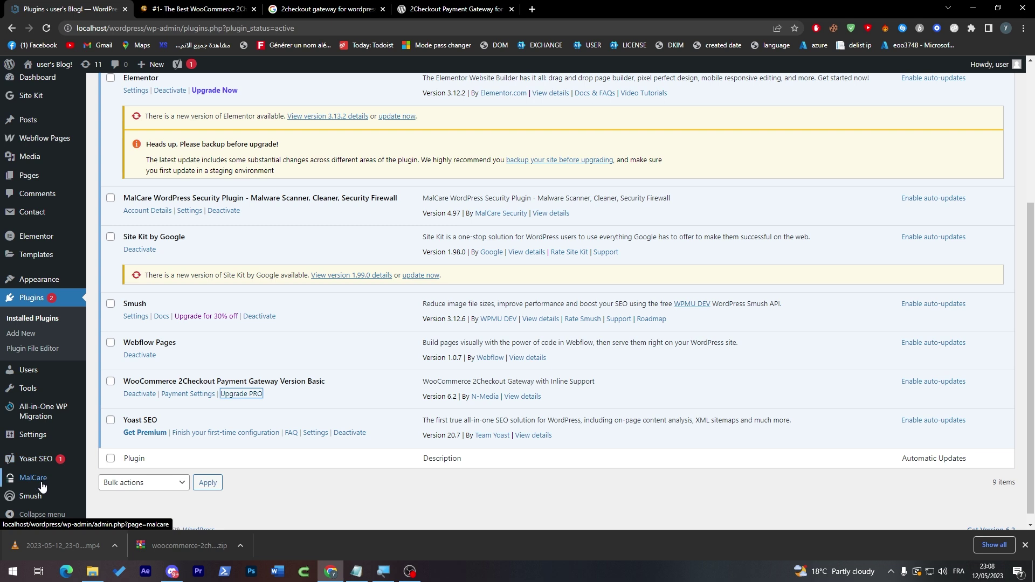
# Step: Try the 2Checkout plugin's Payment Settings link, then go from the Plugins list to the site's front page
pyautogui.click(186, 394)
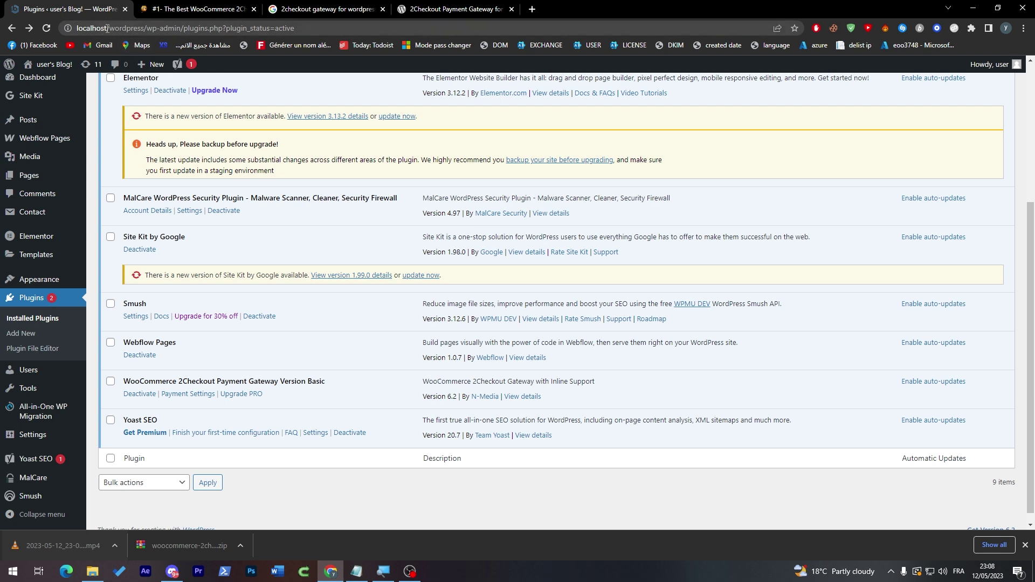
pyautogui.scroll(5, 626, 127)
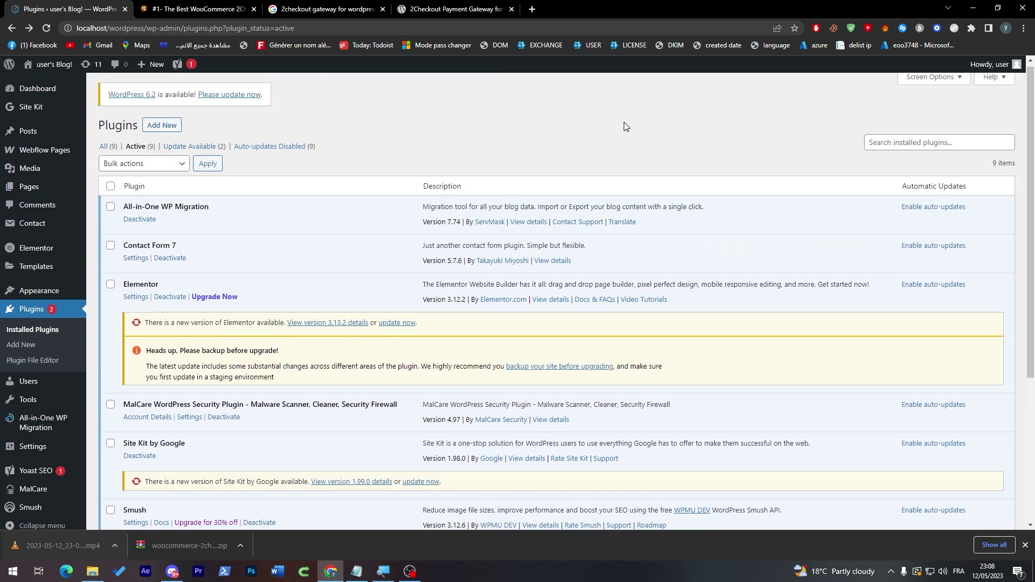
pyautogui.click(219, 8)
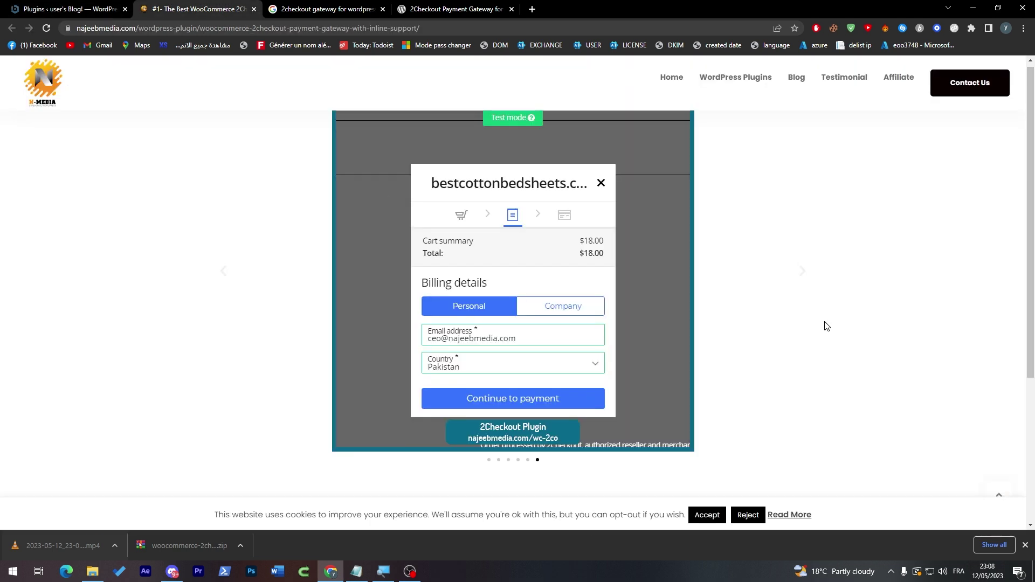
pyautogui.moveTo(1024, 313); pyautogui.dragTo(1022, 281)
pyautogui.click(69, 9)
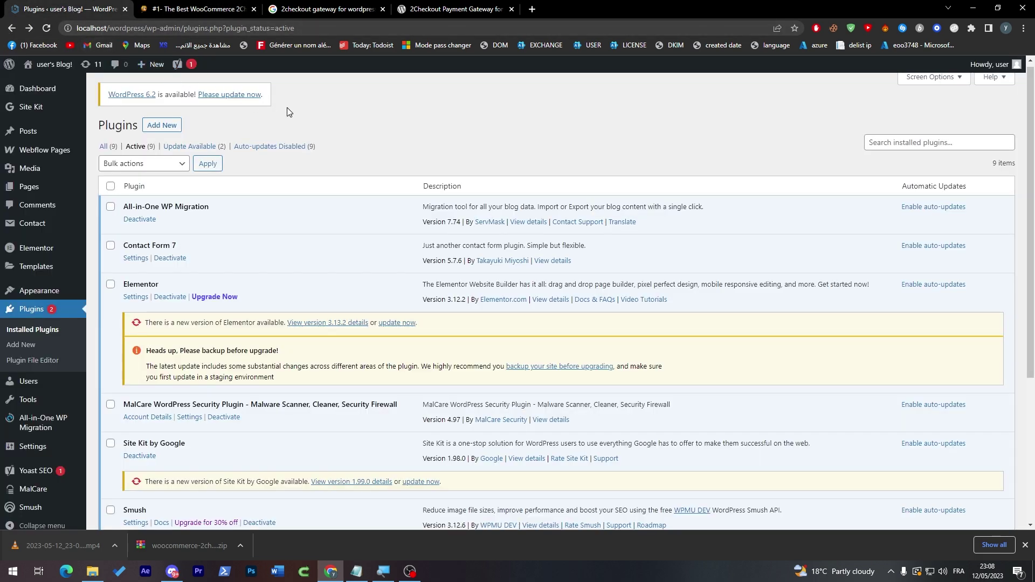
pyautogui.click(42, 65)
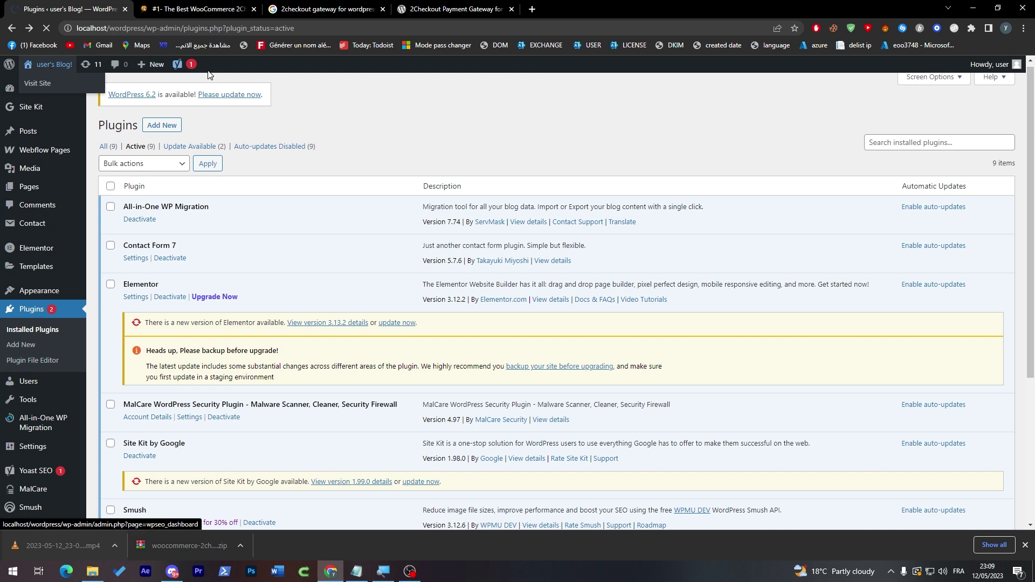
# Step: Switch back to najeebmedia.com and scroll the screenshot carousel to the $18.00 order-received slide
pyautogui.hotkey('ctrl', 'Tab')
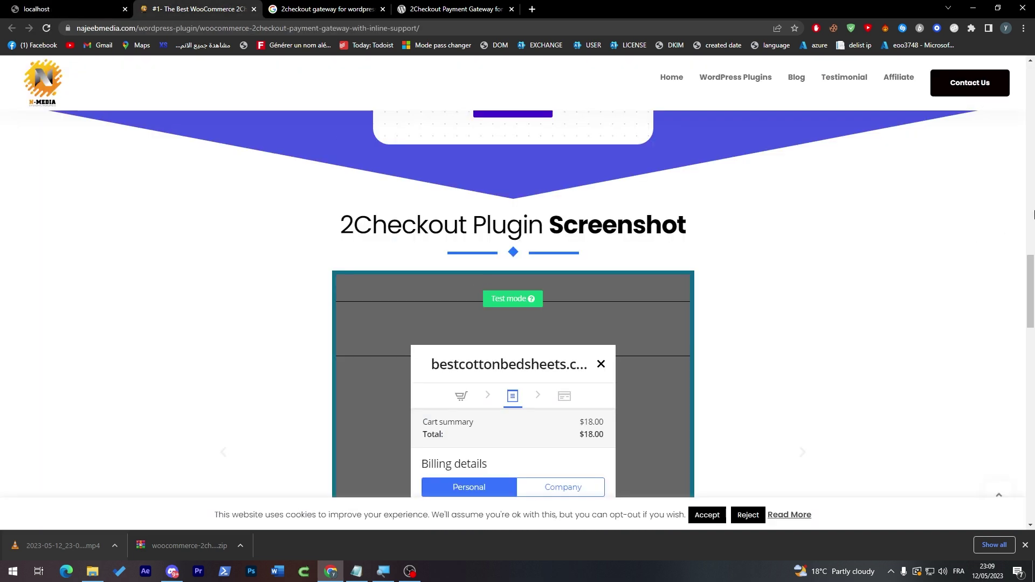
pyautogui.moveTo(1034, 308); pyautogui.dragTo(1034, 334)
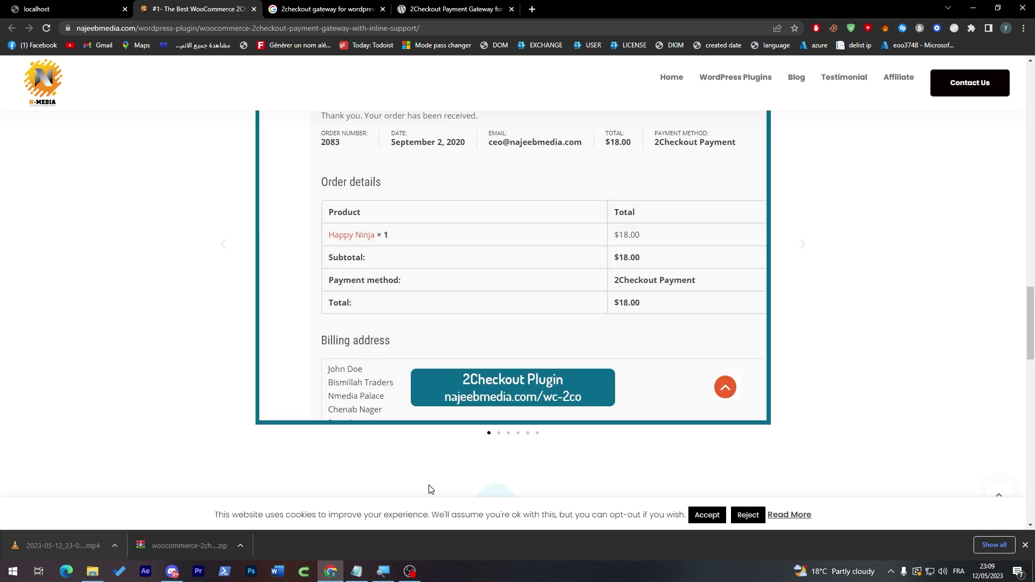
pyautogui.moveTo(1028, 332); pyautogui.dragTo(1027, 304)
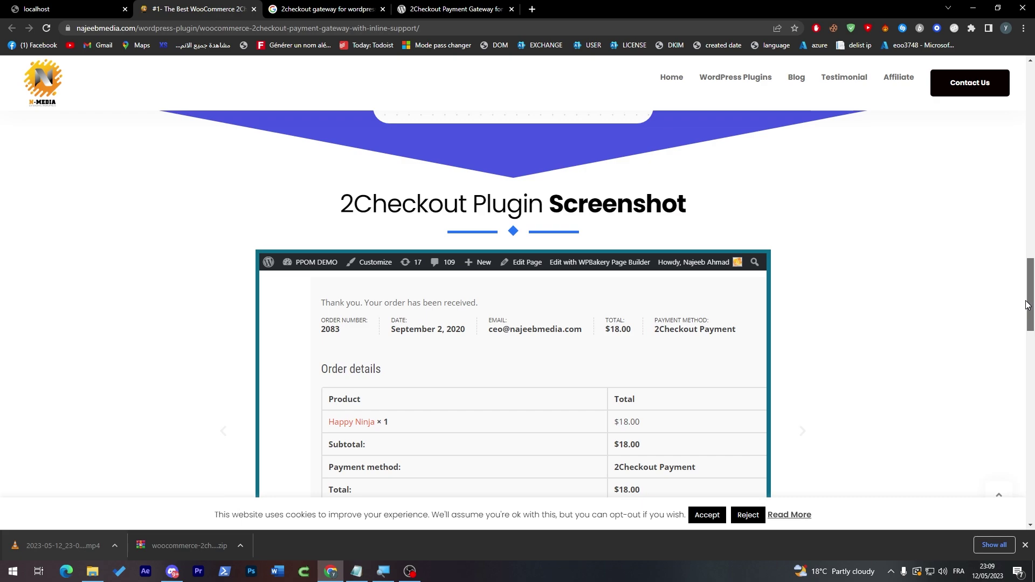